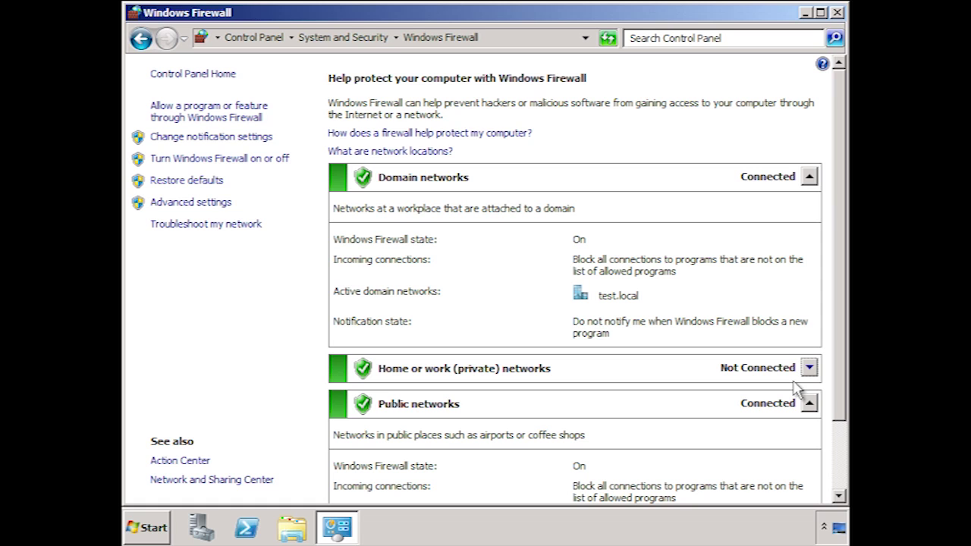
Step: Open the list of programs allowed through Windows Firewall and allow File and Printer Sharing on domain networks
click(843, 484)
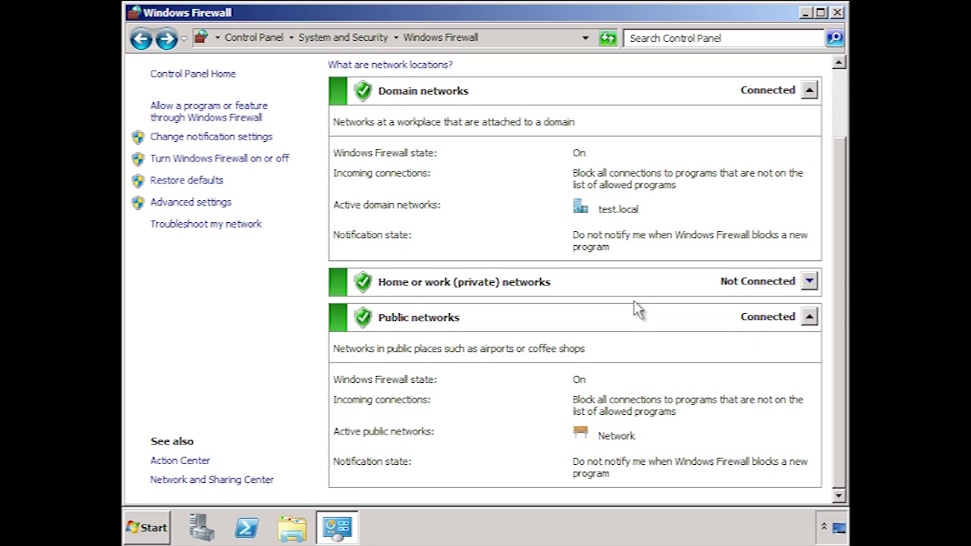
click(256, 118)
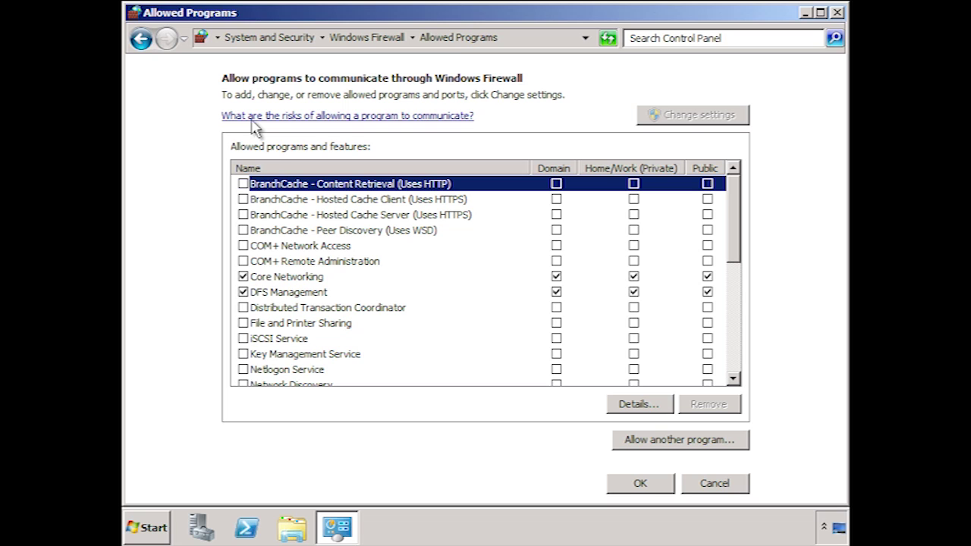
click(242, 323)
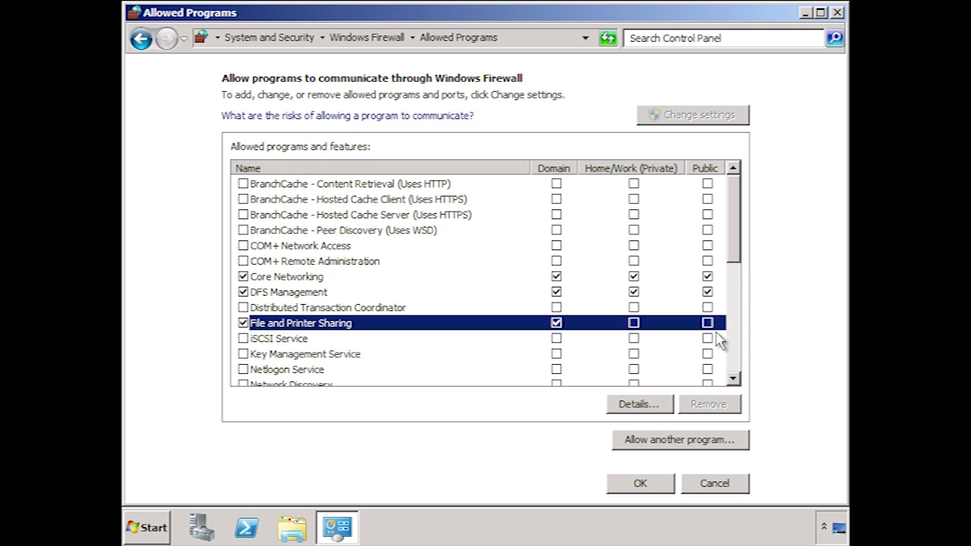
Step: Add Internet Explorer to the allowed programs and return to the Windows Firewall overview
click(736, 447)
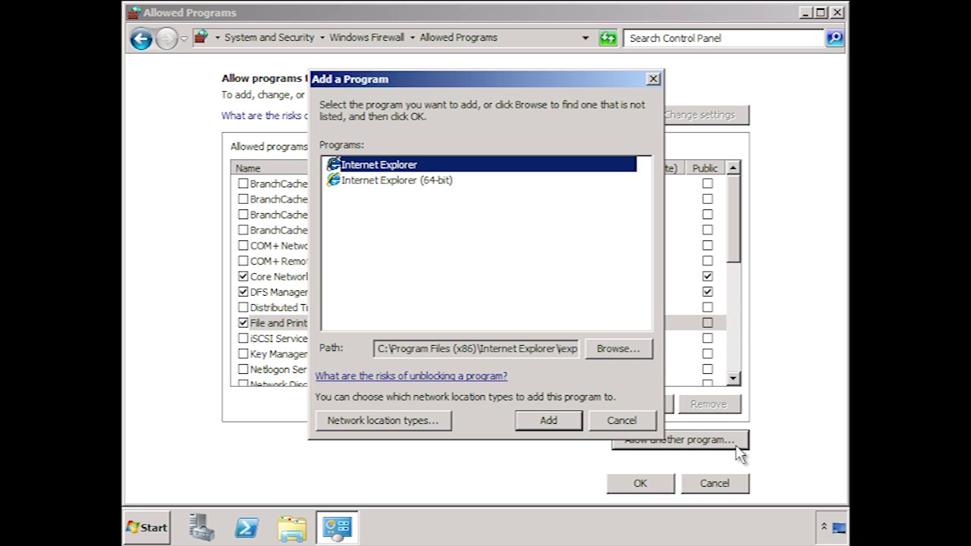
click(548, 421)
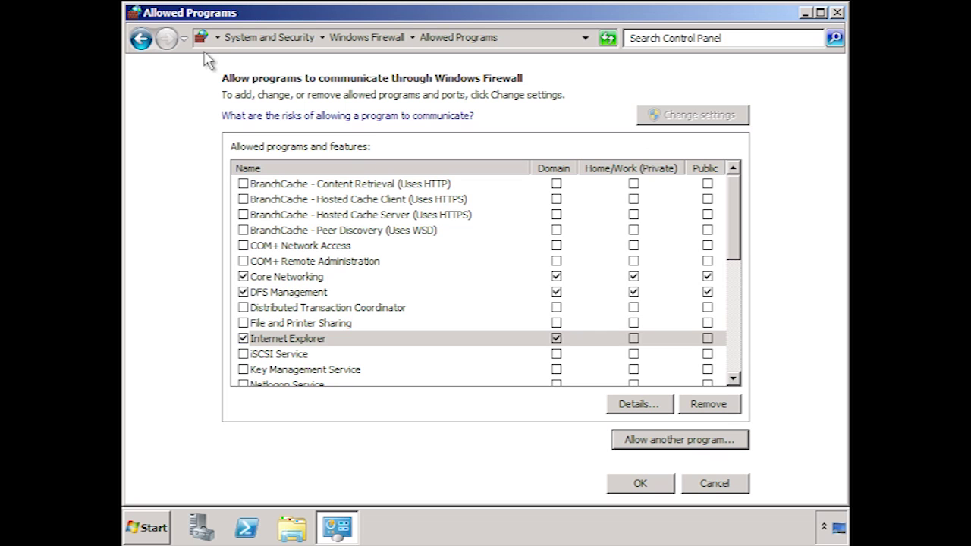
click(142, 40)
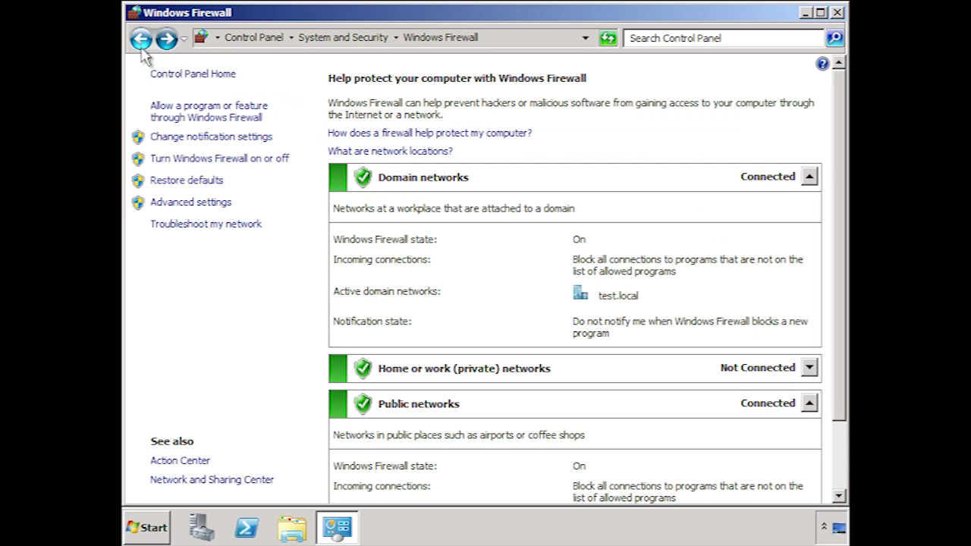
Step: For public networks, block all incoming connections including allowed programs, and turn on notifications when the firewall blocks a new program
click(266, 139)
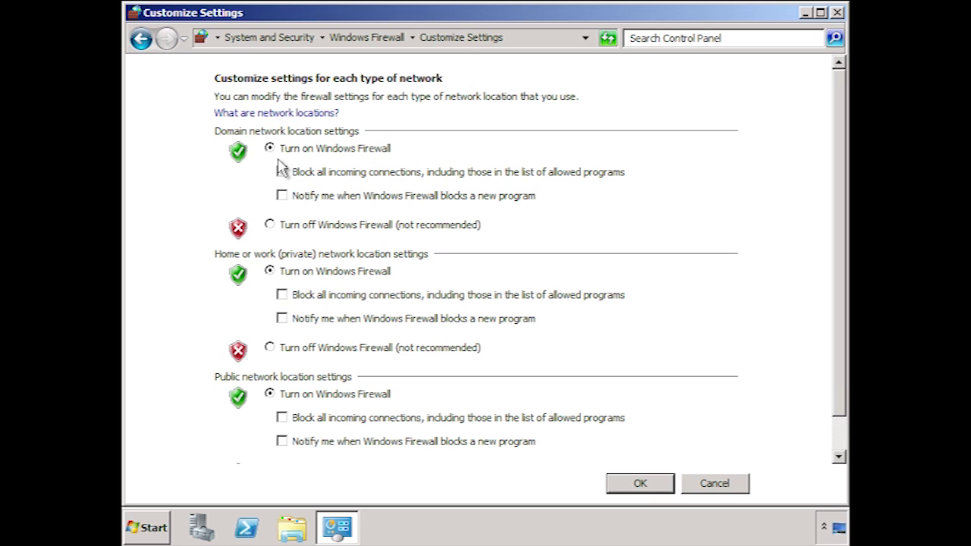
click(282, 419)
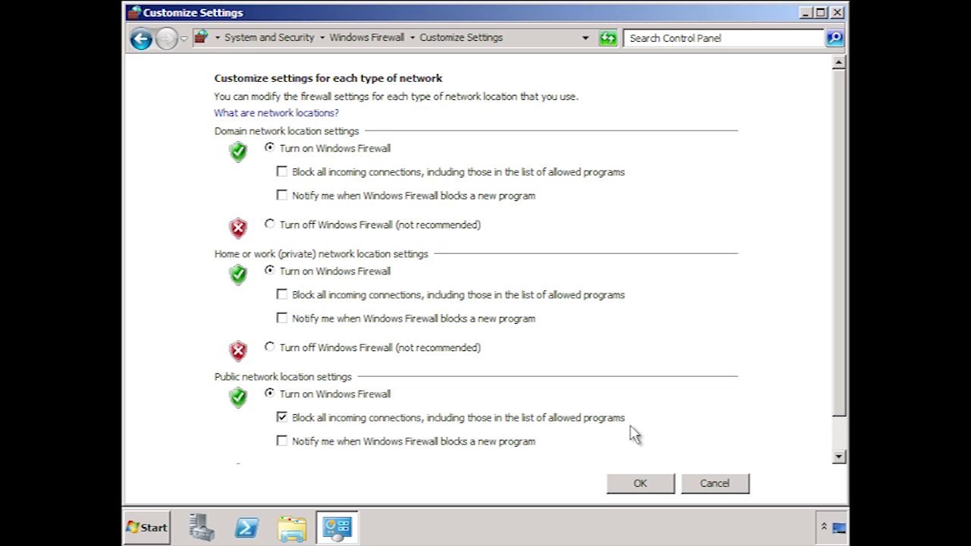
click(282, 441)
click(838, 455)
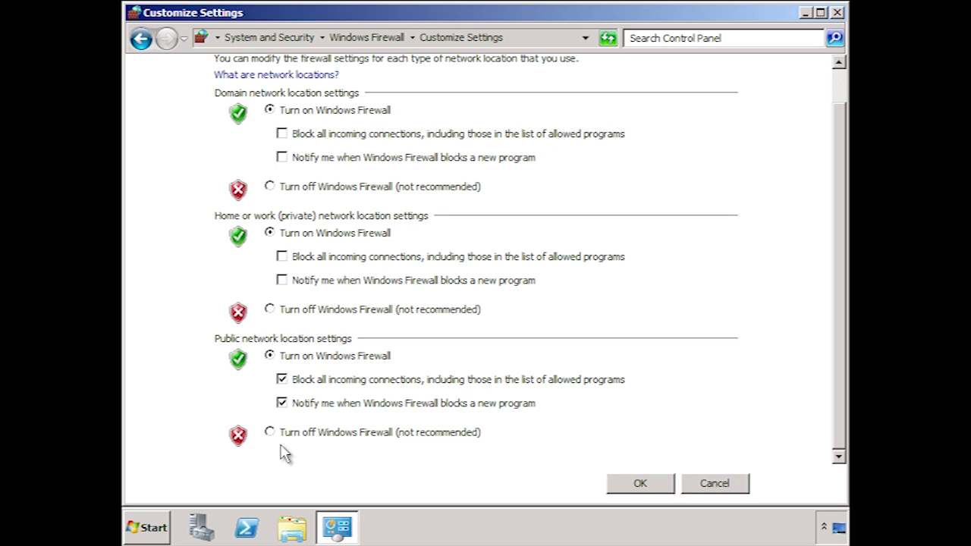
click(668, 485)
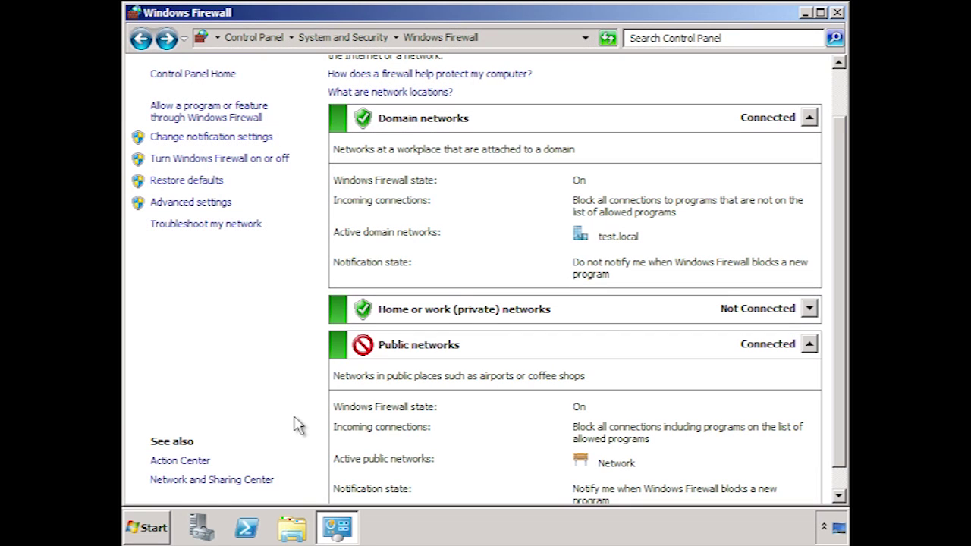
click(159, 524)
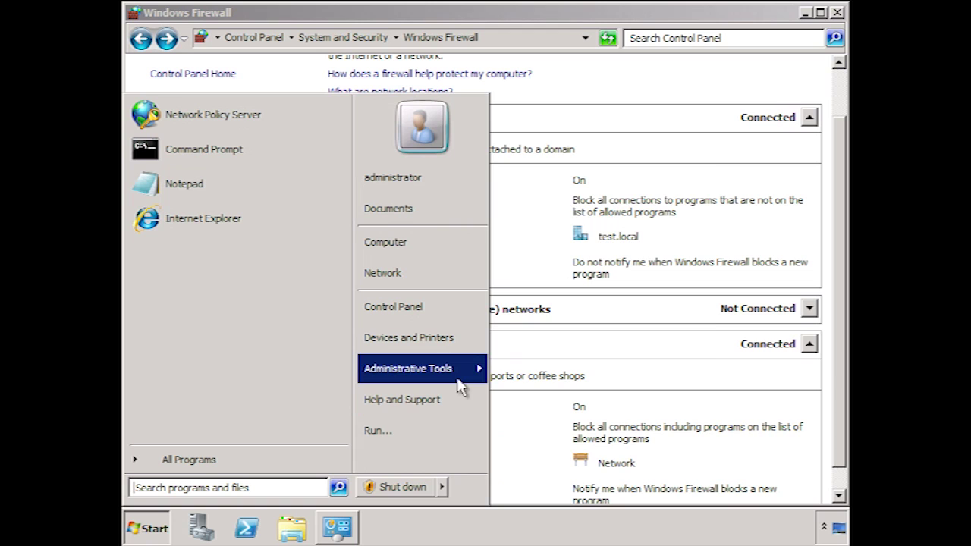
mouse_move(458, 380)
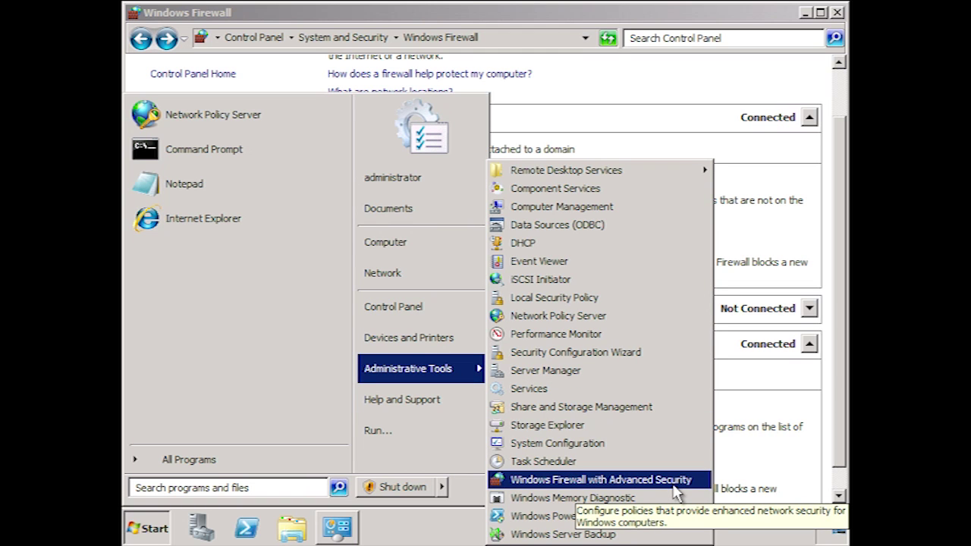
click(565, 76)
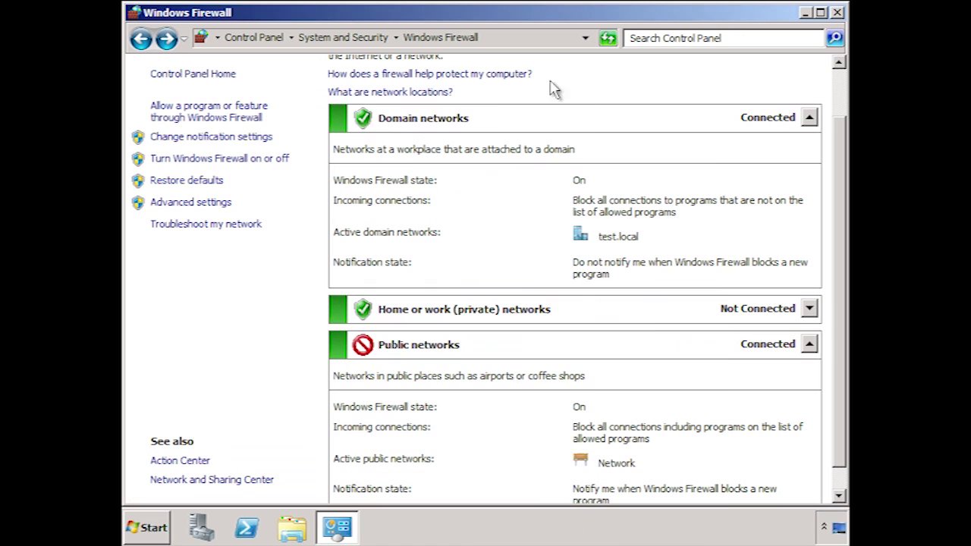
Step: Open the properties of Windows Firewall with Advanced Security and examine the Domain Profile's inbound connection options
click(227, 206)
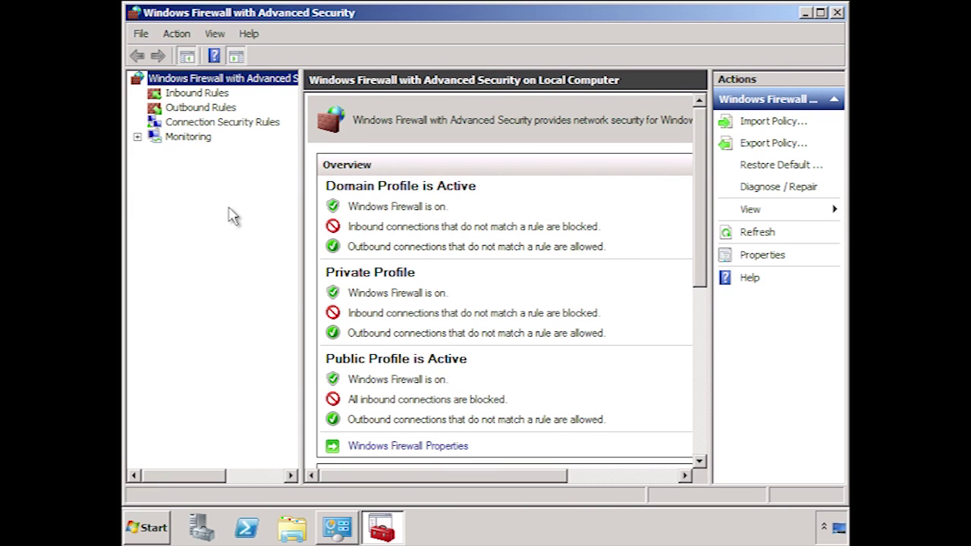
click(778, 258)
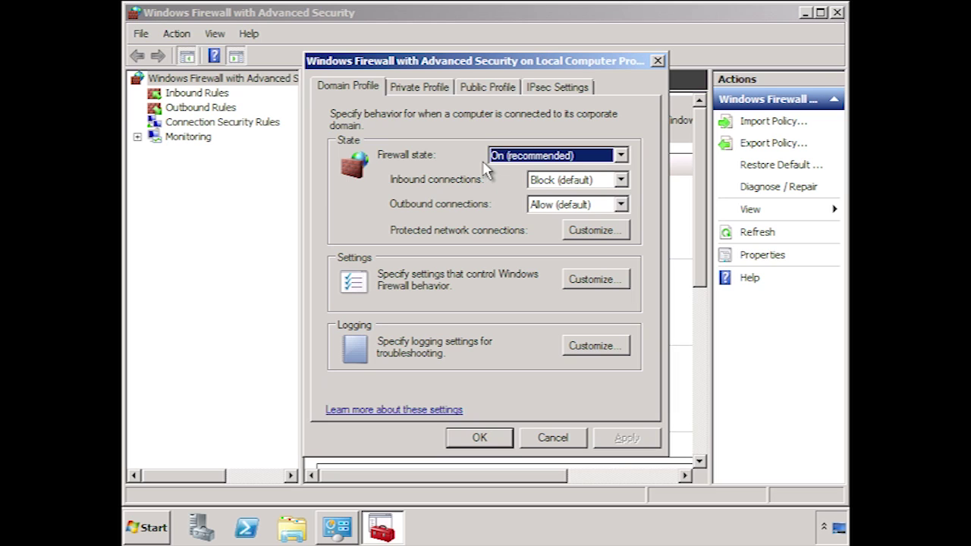
click(621, 182)
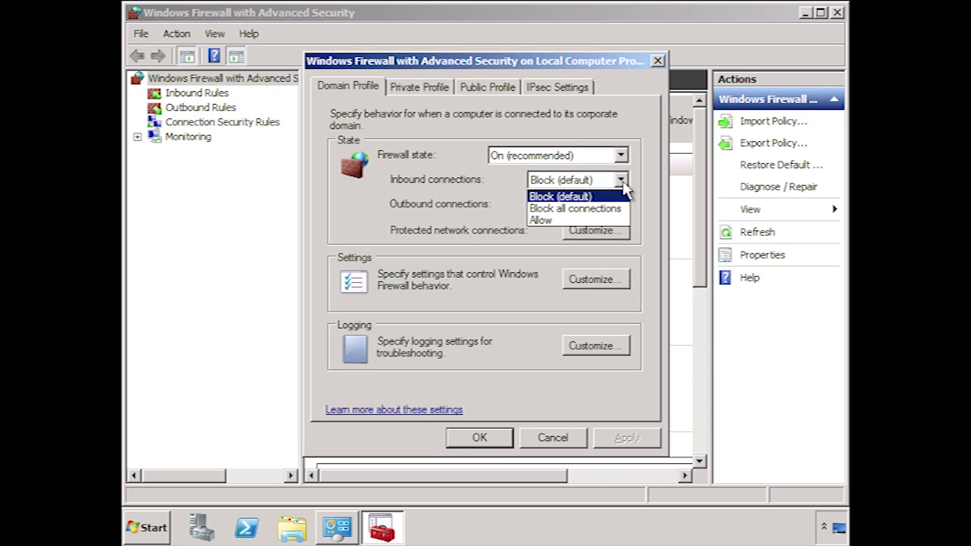
click(621, 182)
Step: Examine the Public Profile's inbound and outbound connection options and its protected network connections
click(487, 88)
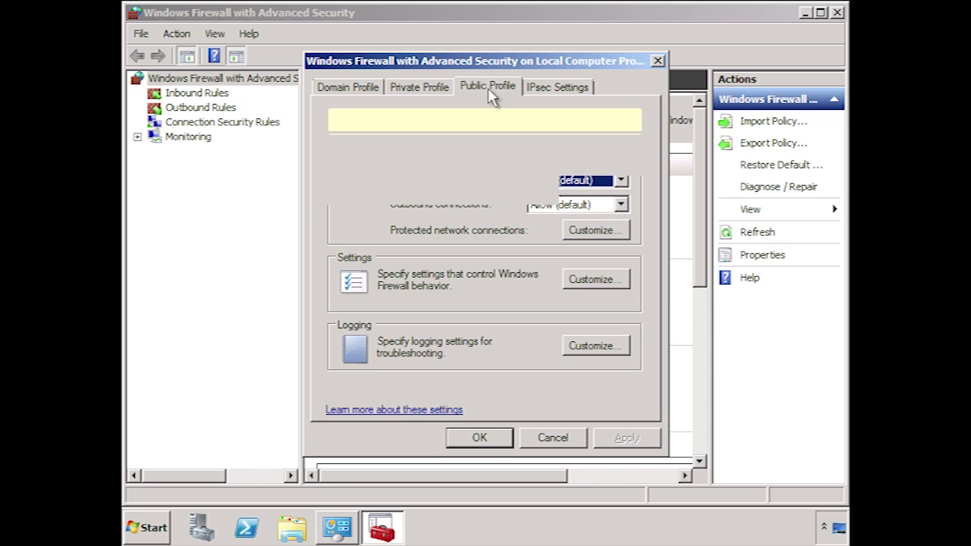
click(621, 182)
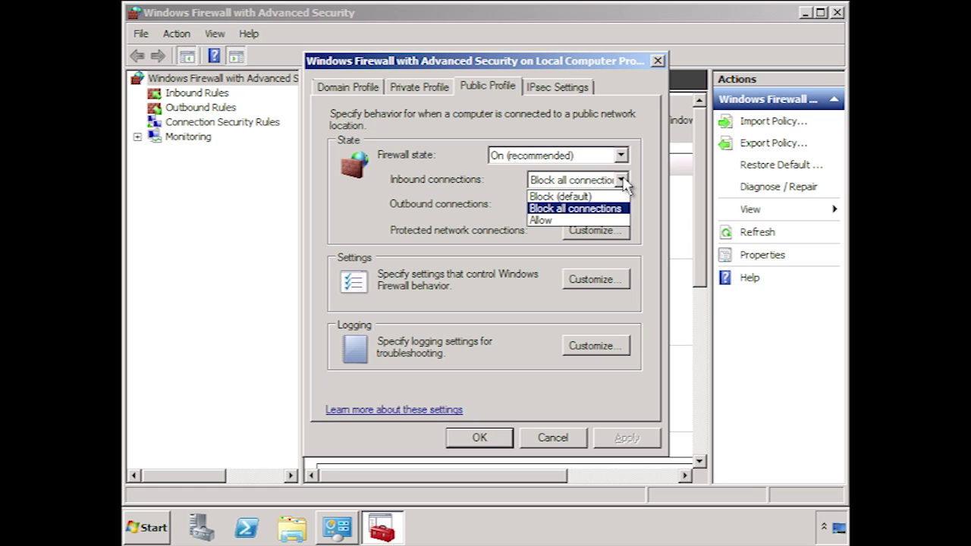
click(617, 209)
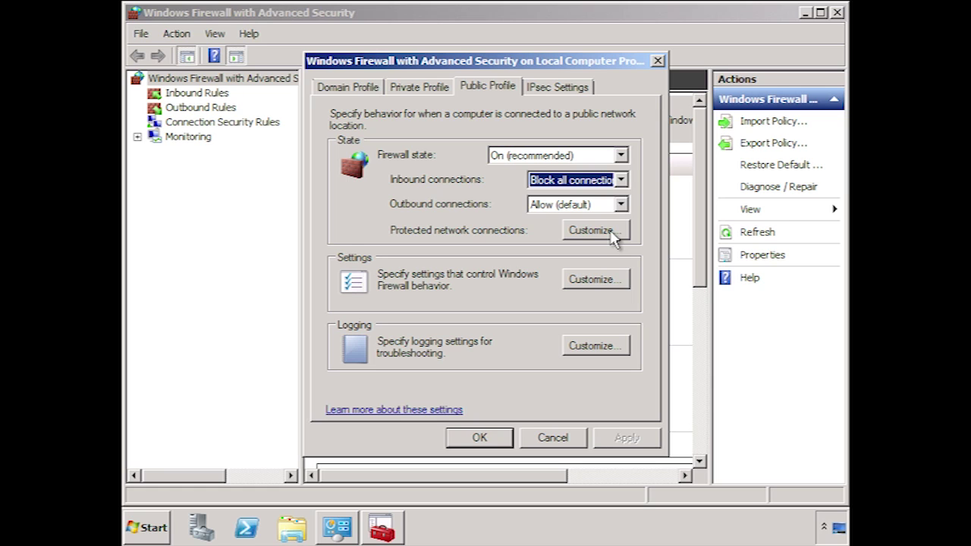
click(620, 205)
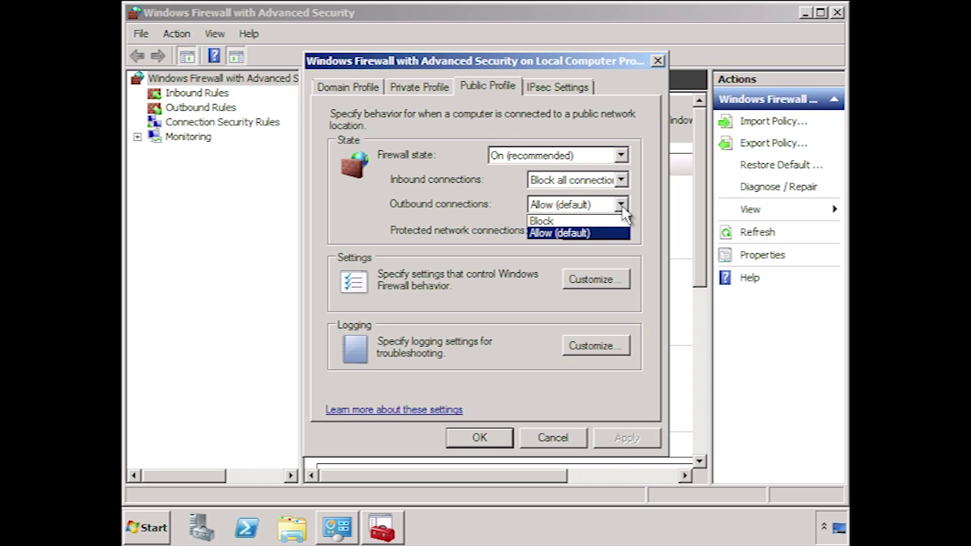
click(622, 207)
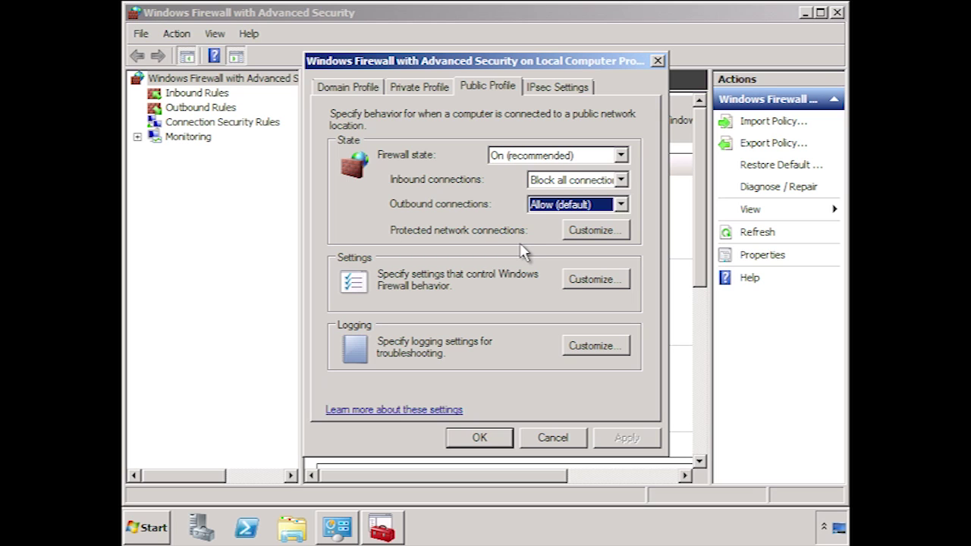
click(626, 230)
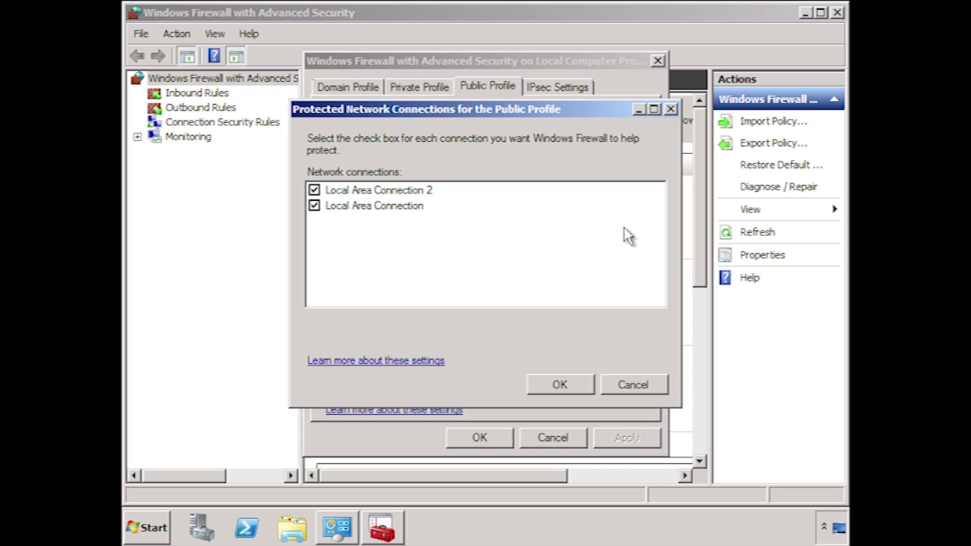
click(648, 386)
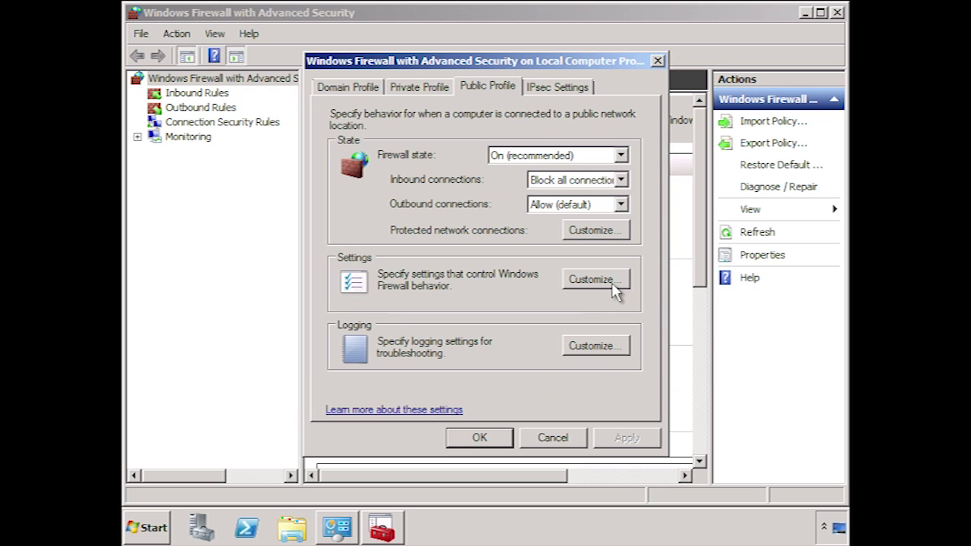
Step: Examine the notification and unicast response options in the Public Profile's firewall behavior settings, leaving without changes
click(596, 279)
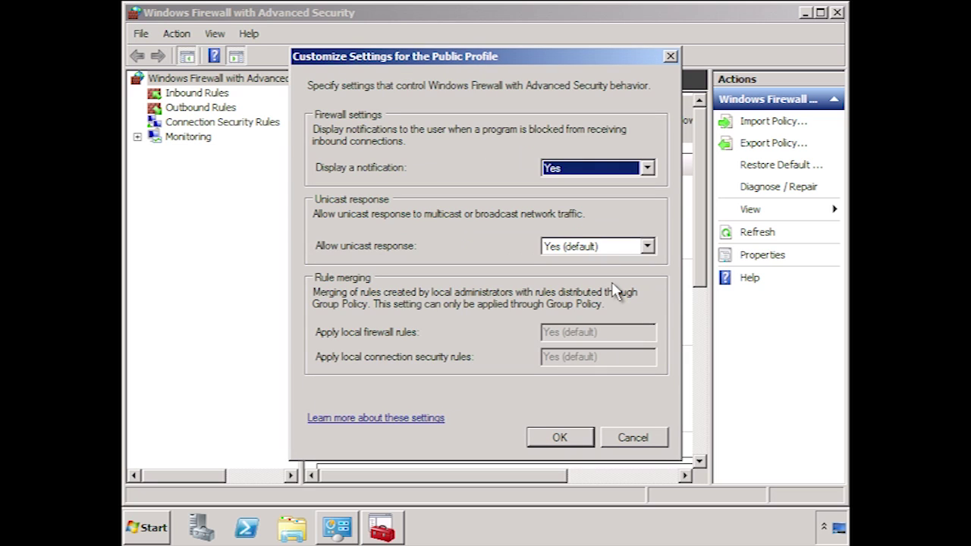
click(646, 169)
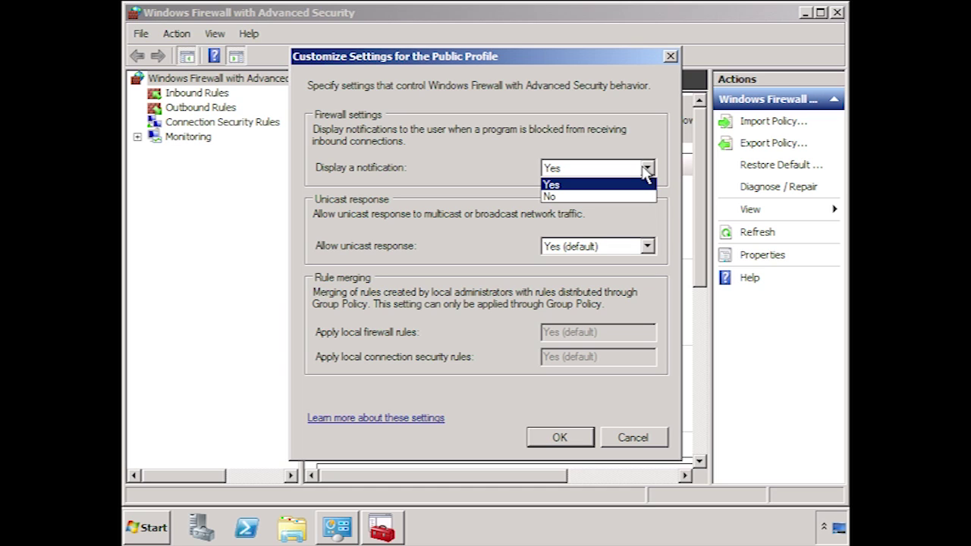
click(646, 170)
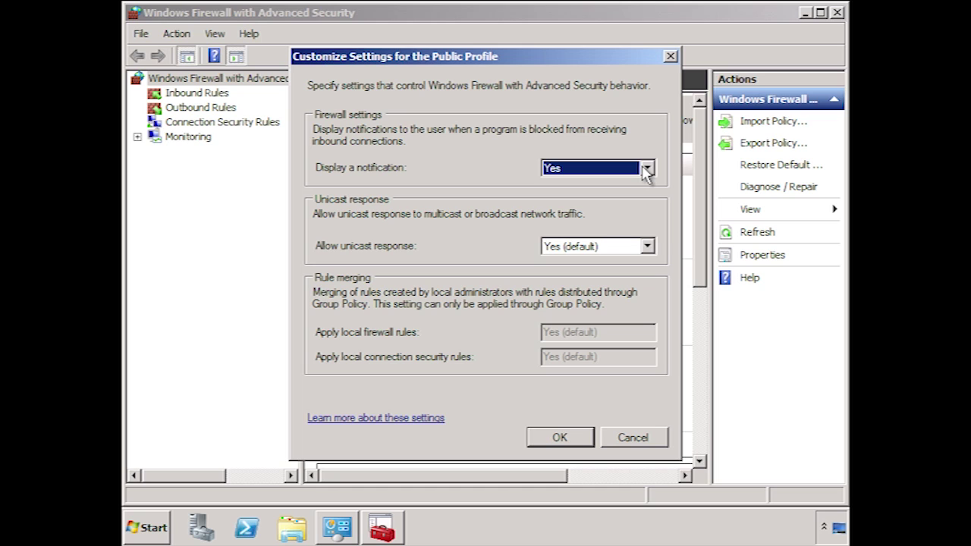
click(648, 248)
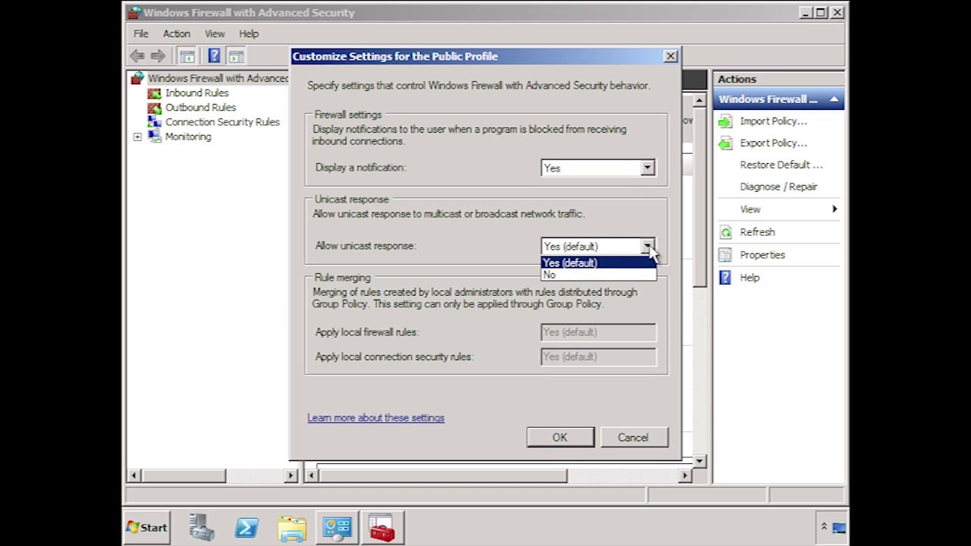
click(649, 248)
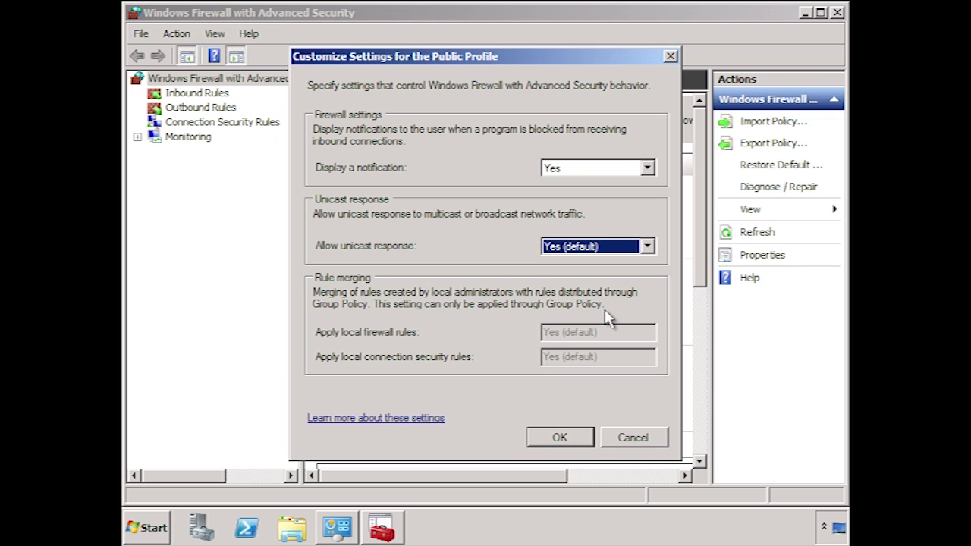
click(637, 441)
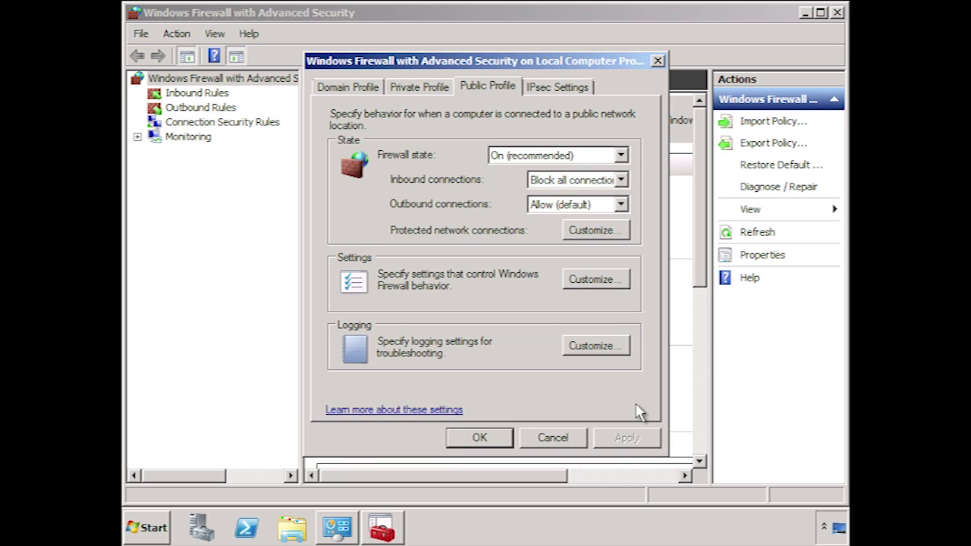
Step: View the Public Profile's logging settings, and close the firewall properties without saving changes
click(611, 348)
key(Tab)
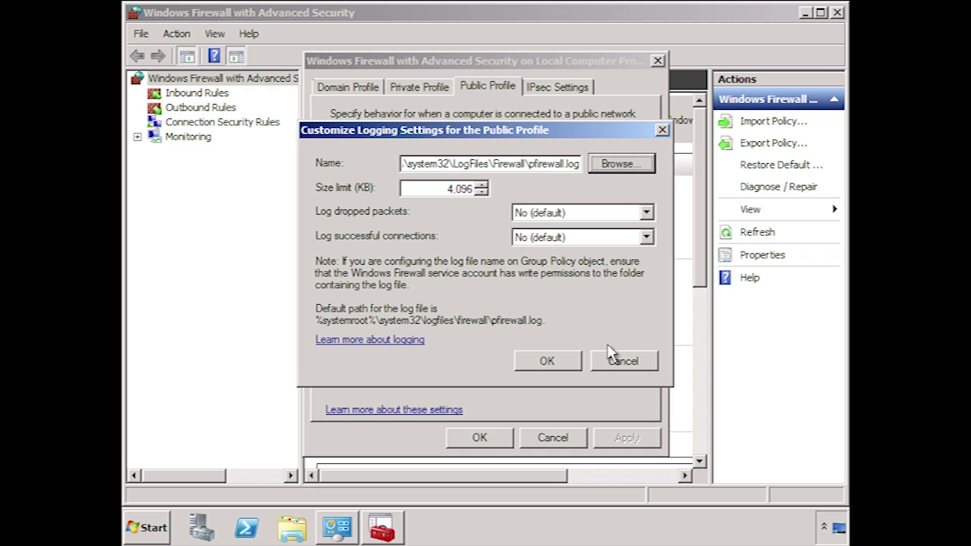
click(622, 361)
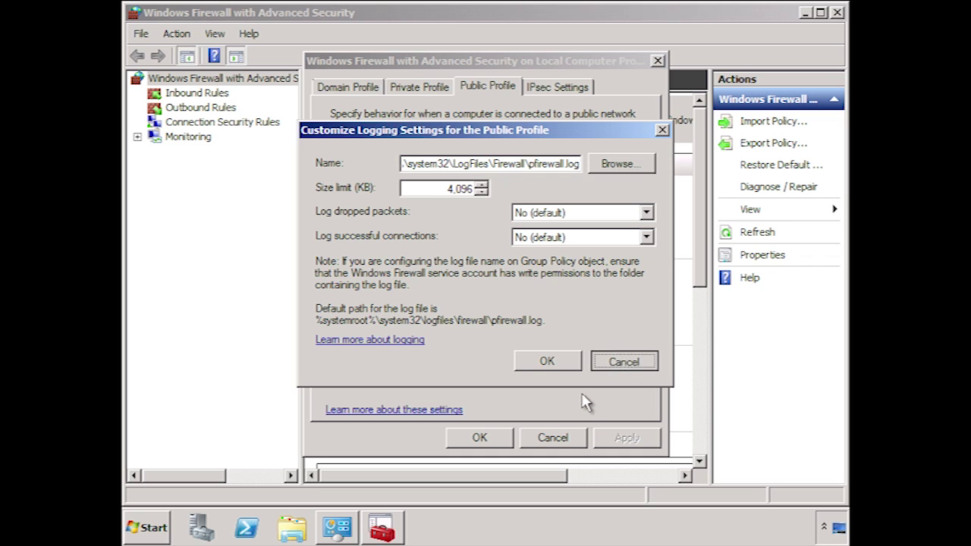
click(553, 438)
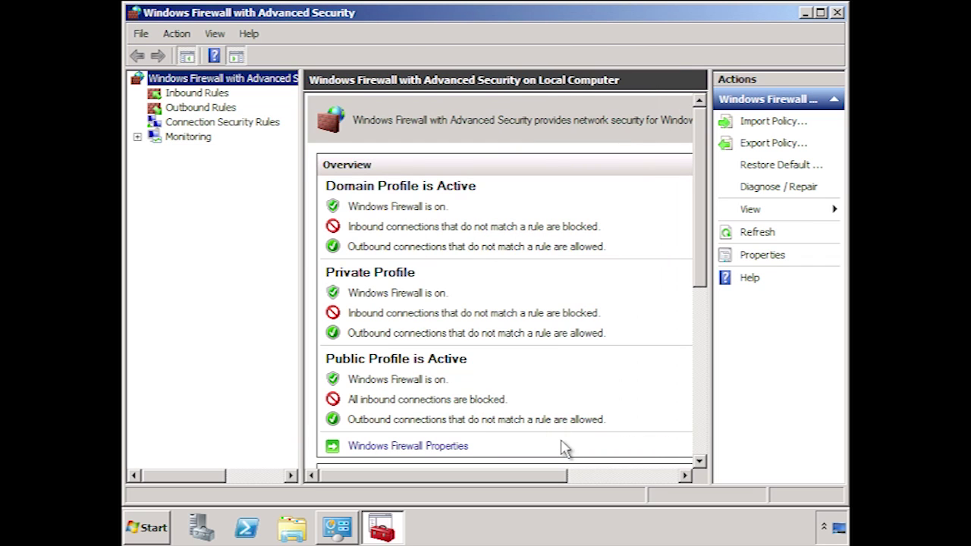
Step: Open the inbound rules and look through the individual File and Printer Sharing rules
click(192, 95)
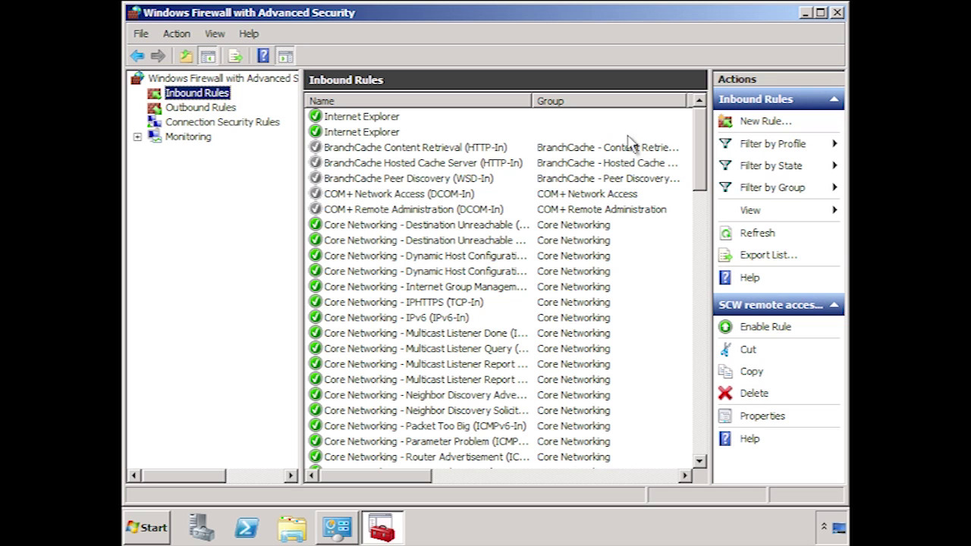
drag(699, 149, 699, 245)
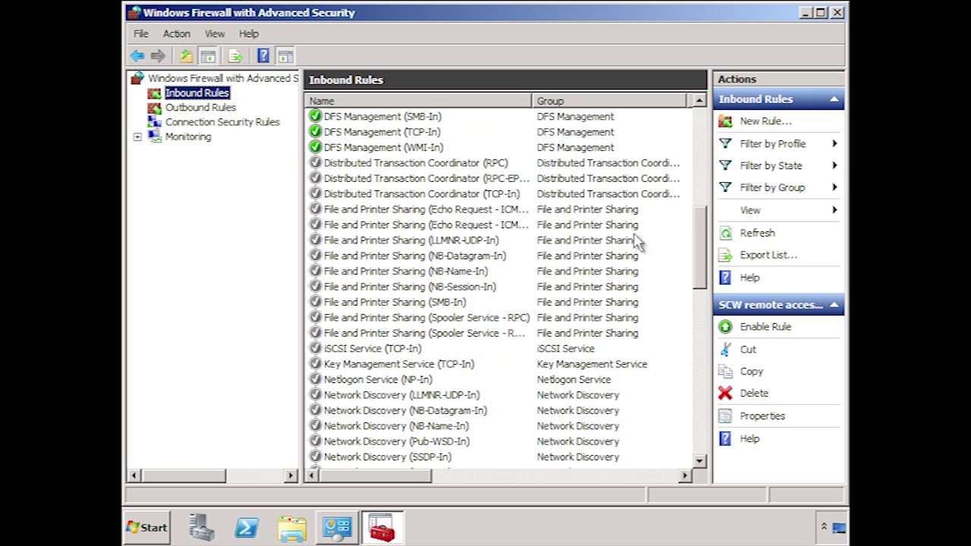
click(433, 213)
click(436, 226)
click(437, 239)
click(438, 256)
click(440, 271)
click(442, 287)
click(447, 305)
click(452, 318)
click(455, 334)
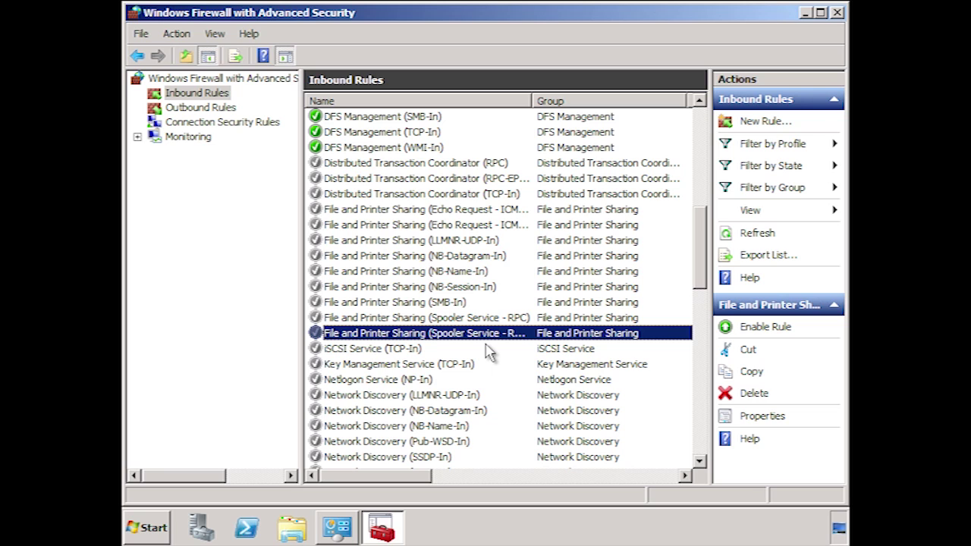
Step: Start a new inbound rule, look through the Port and Predefined rule types, and choose the Custom type
click(779, 129)
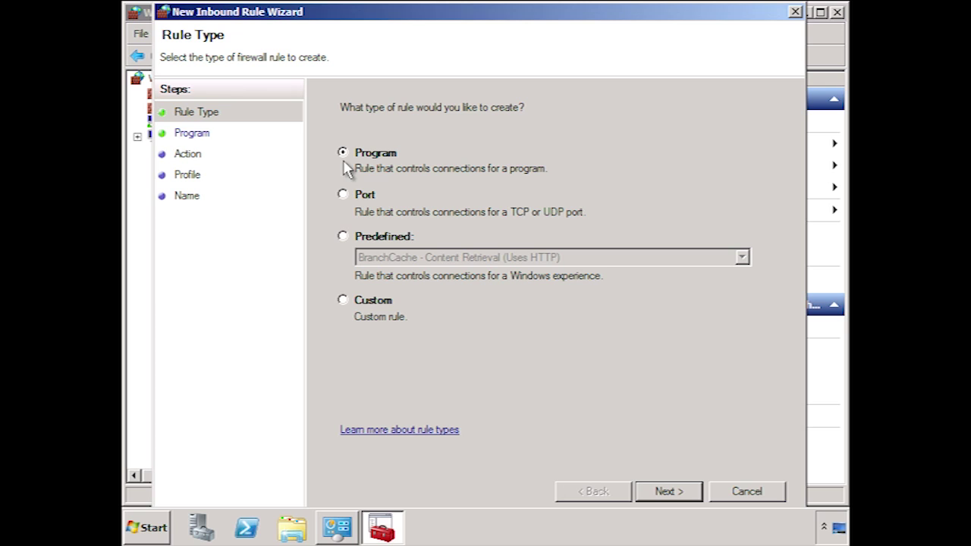
click(344, 195)
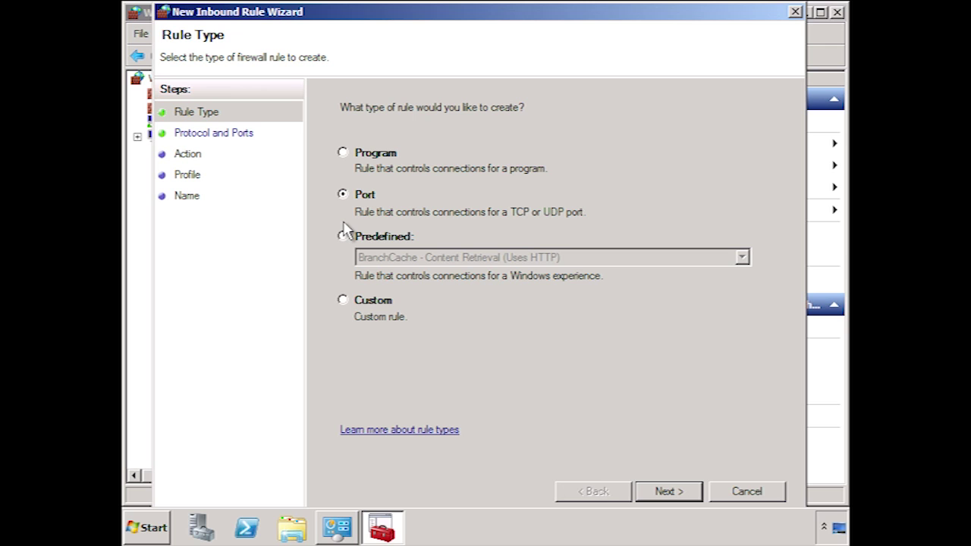
click(343, 235)
click(515, 265)
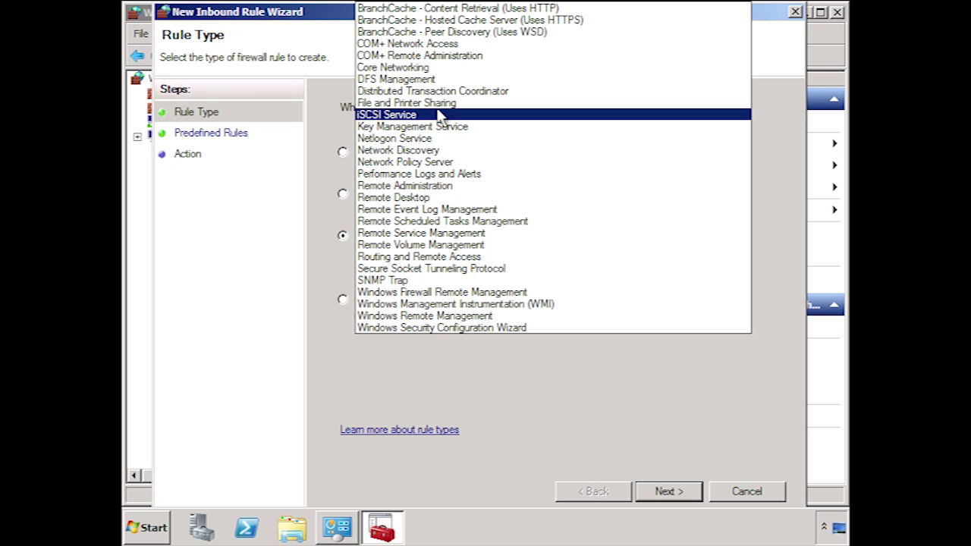
click(343, 300)
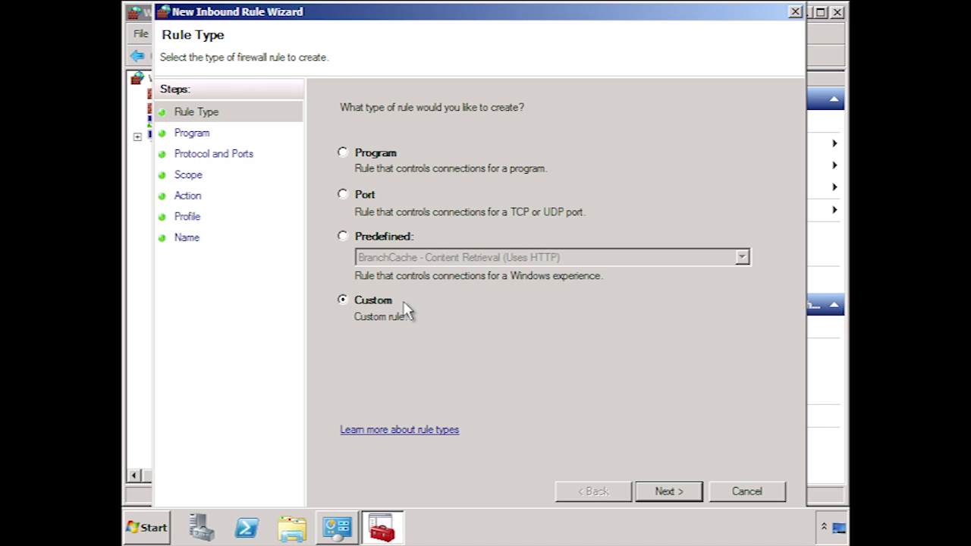
click(683, 493)
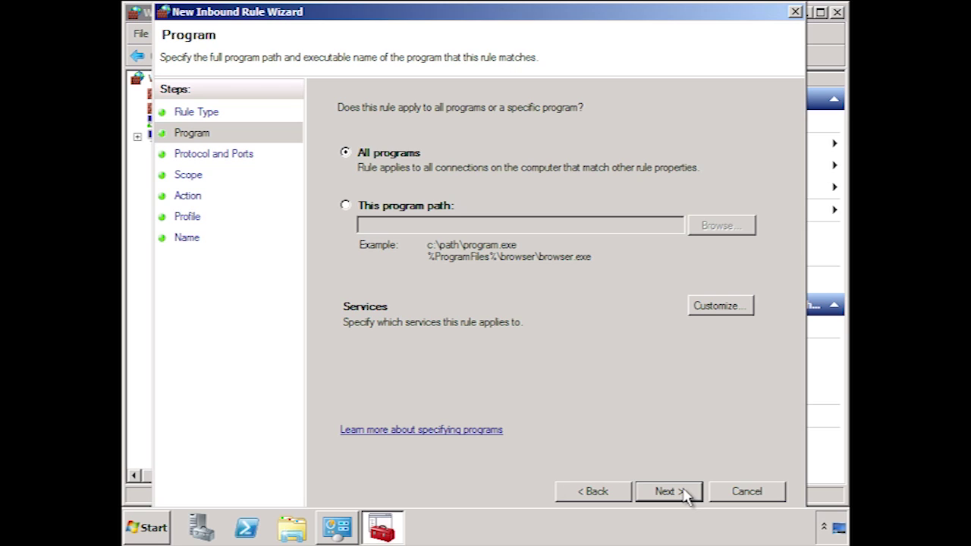
Step: Examine the rule's service settings for services only and for one particular service, leaving without changes
click(747, 311)
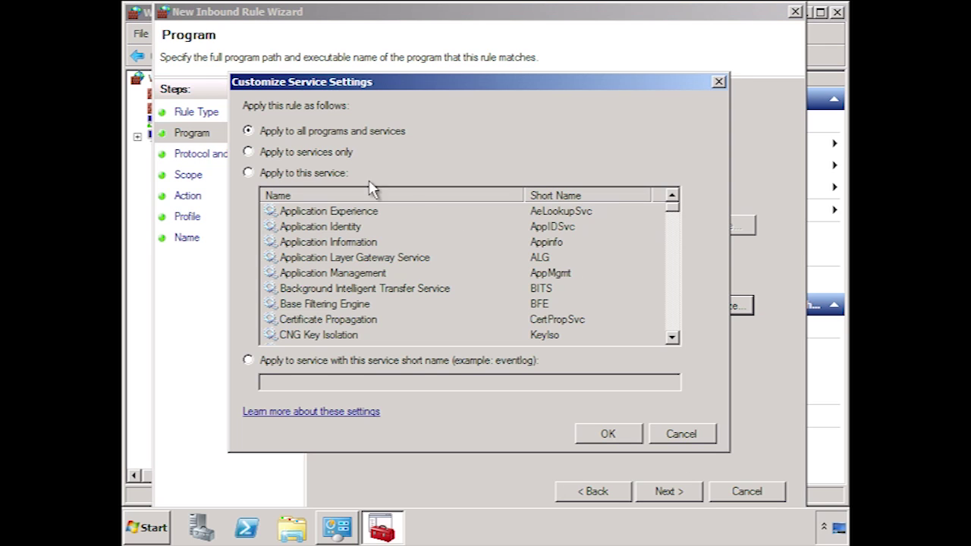
click(248, 152)
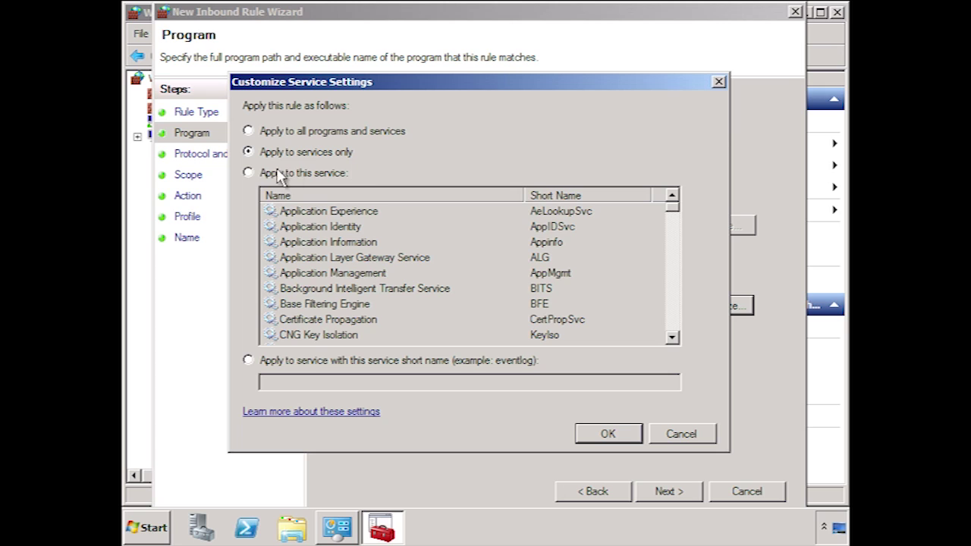
click(248, 173)
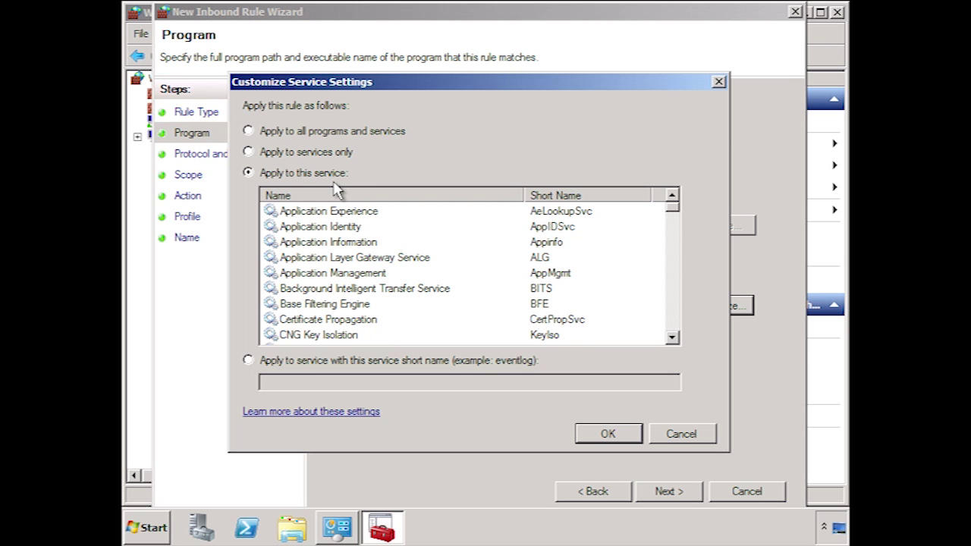
click(671, 425)
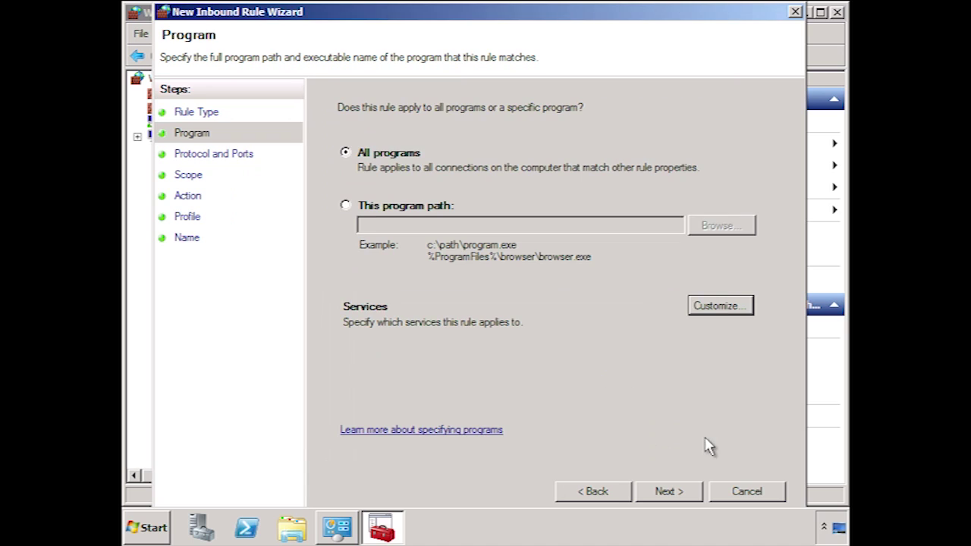
Step: Keep the rule for all programs, and set its protocol to TCP with specific local port 8080 and all remote ports
click(697, 493)
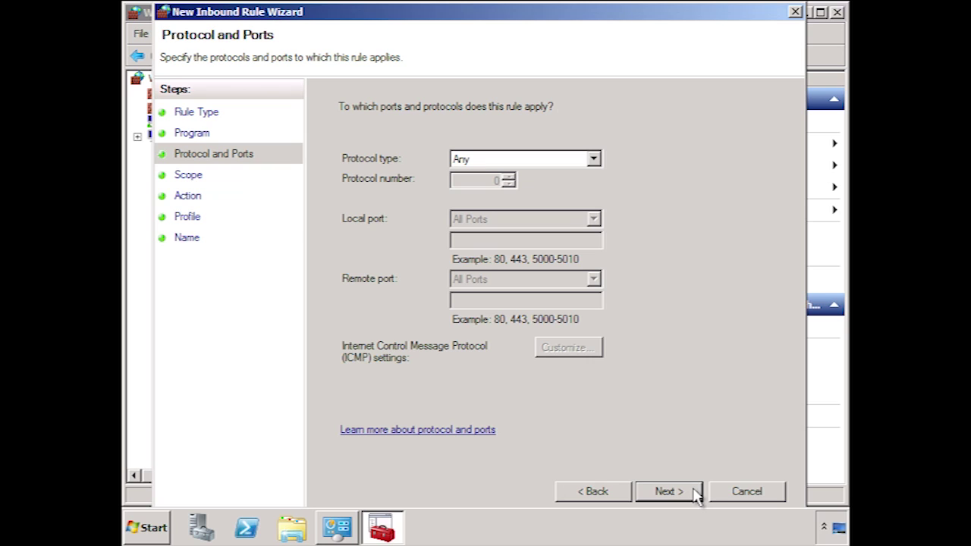
click(592, 158)
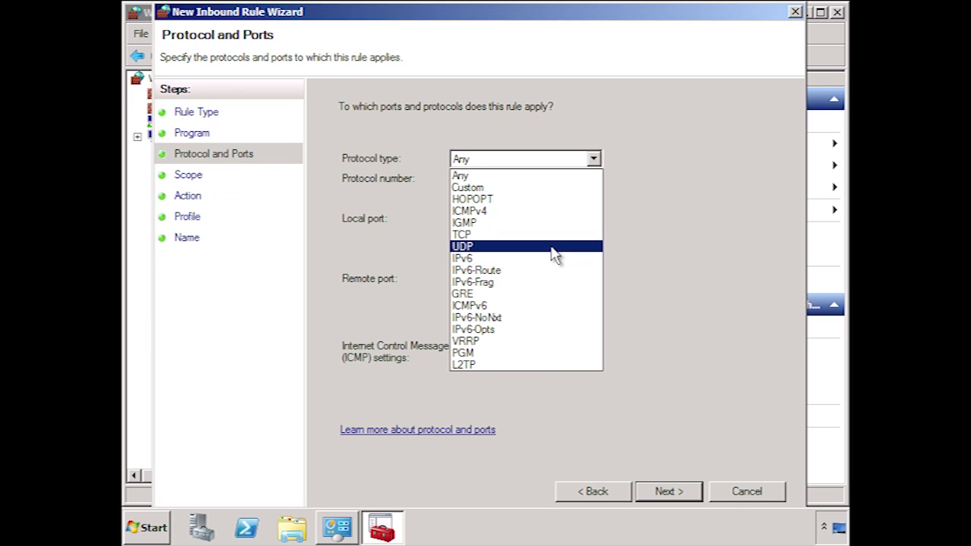
click(585, 236)
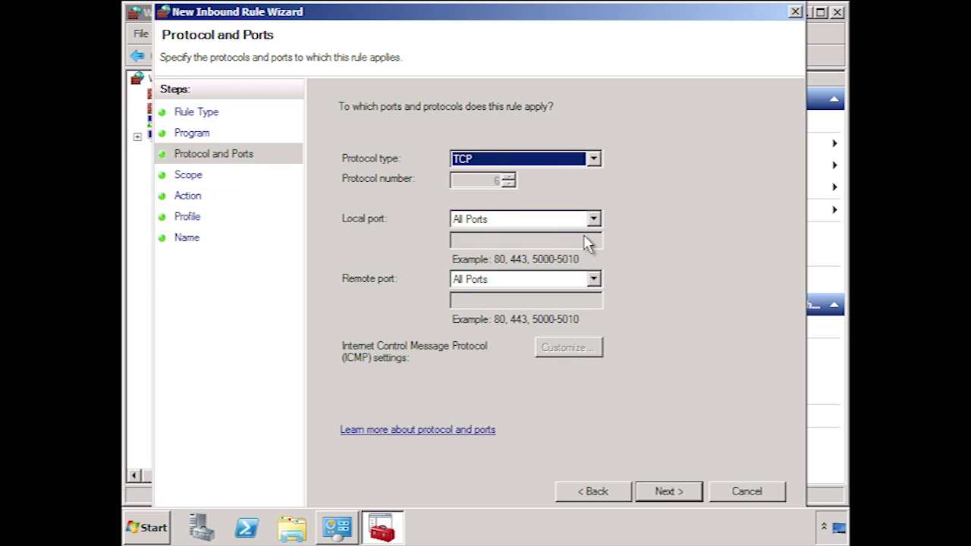
click(593, 219)
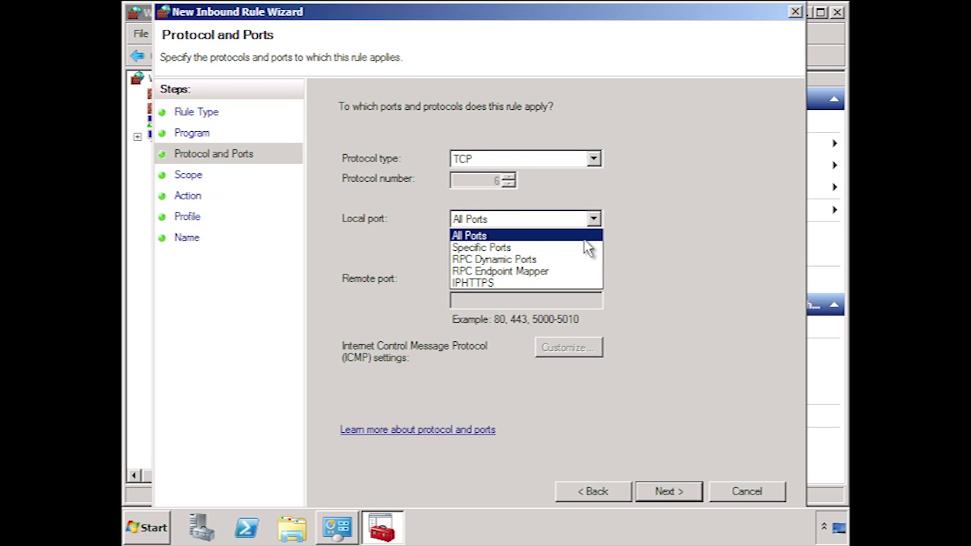
click(573, 248)
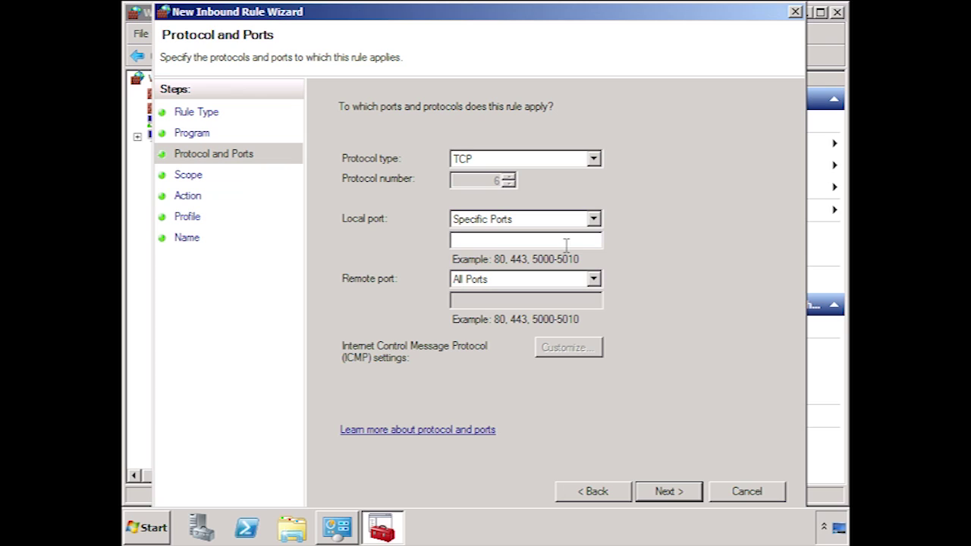
text(8080)
key(Tab)
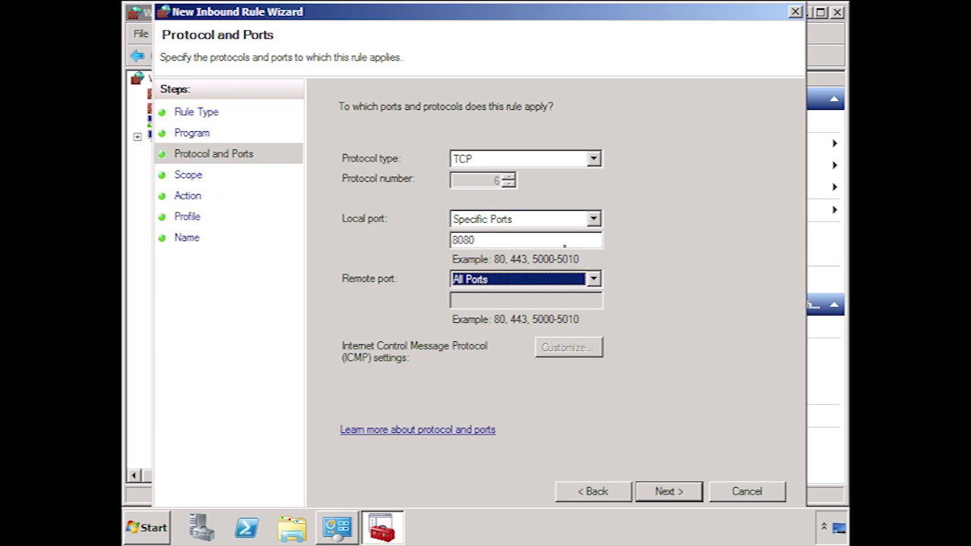
click(667, 491)
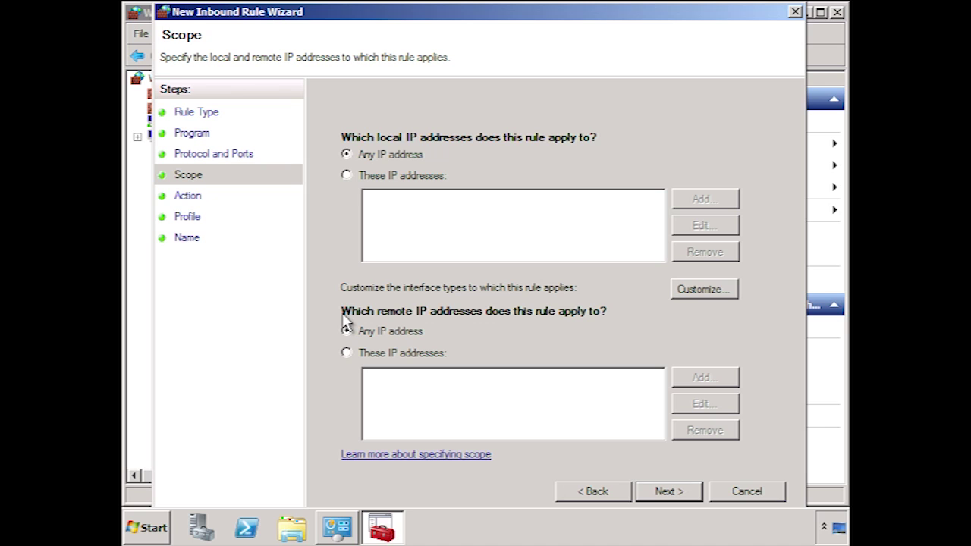
Step: Restrict the rule's remote IP addresses to the subnet 10.0.0.0/24, keeping any local IP address
click(347, 353)
click(734, 386)
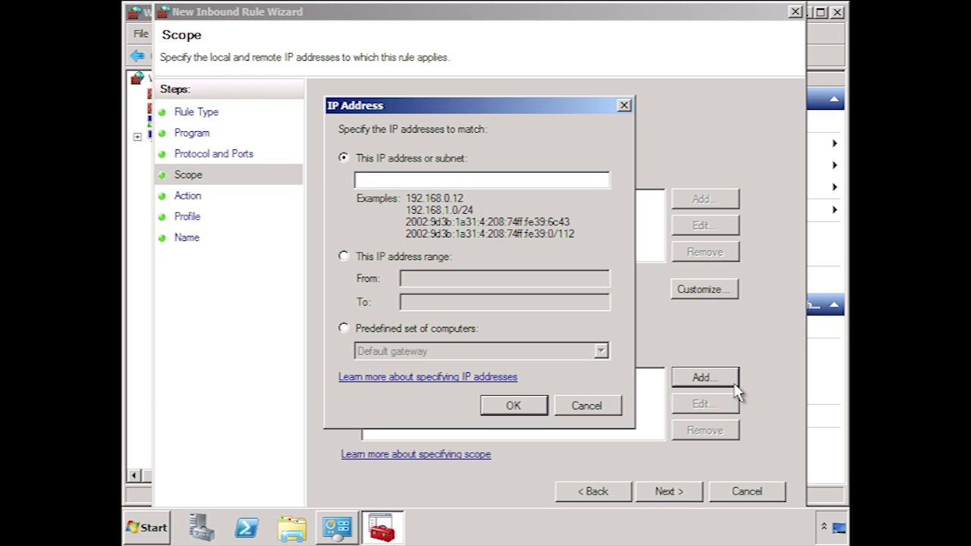
text(10.0.0.0/24)
key(Tab)
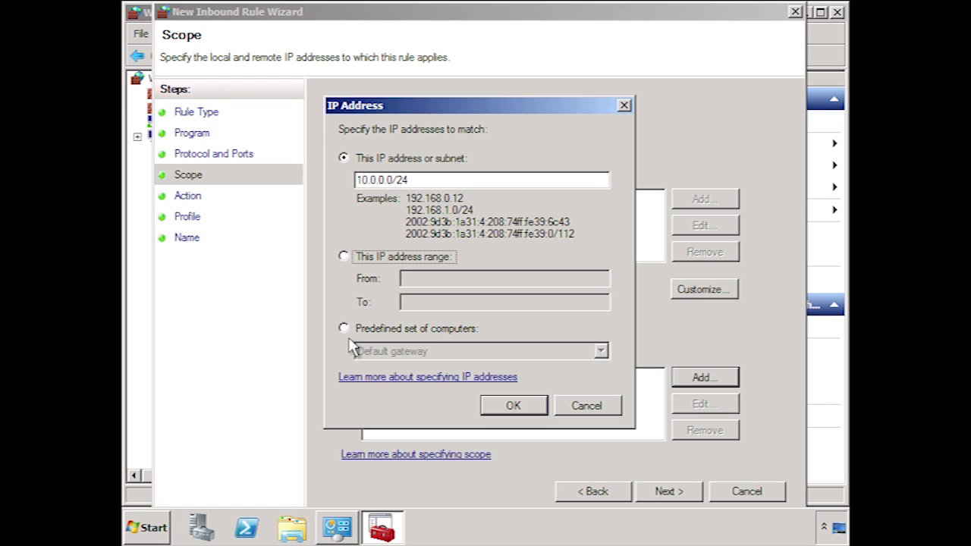
click(527, 405)
click(688, 493)
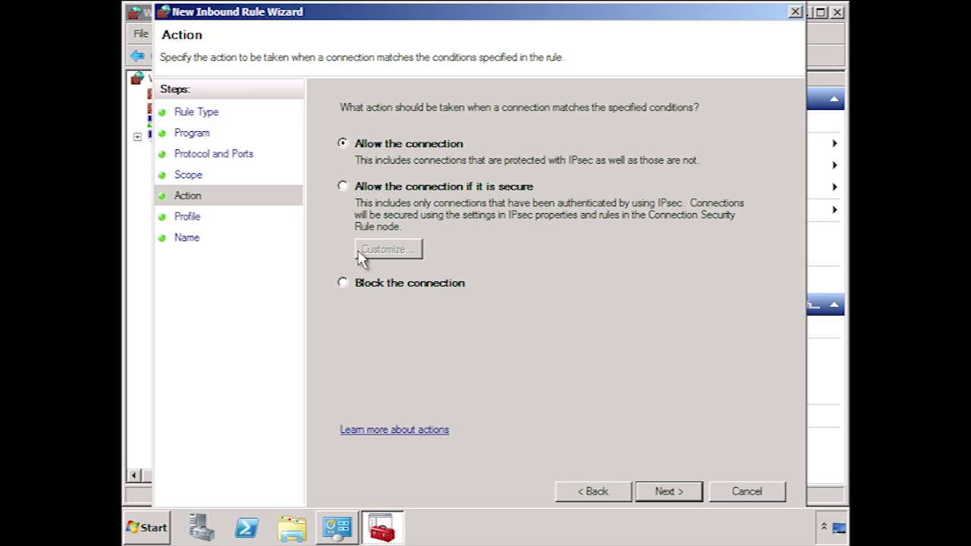
Step: Examine the block and allow-if-secure actions, including the encryption, null encapsulation and override block rules options, leaving the customization without saving
click(342, 283)
click(342, 188)
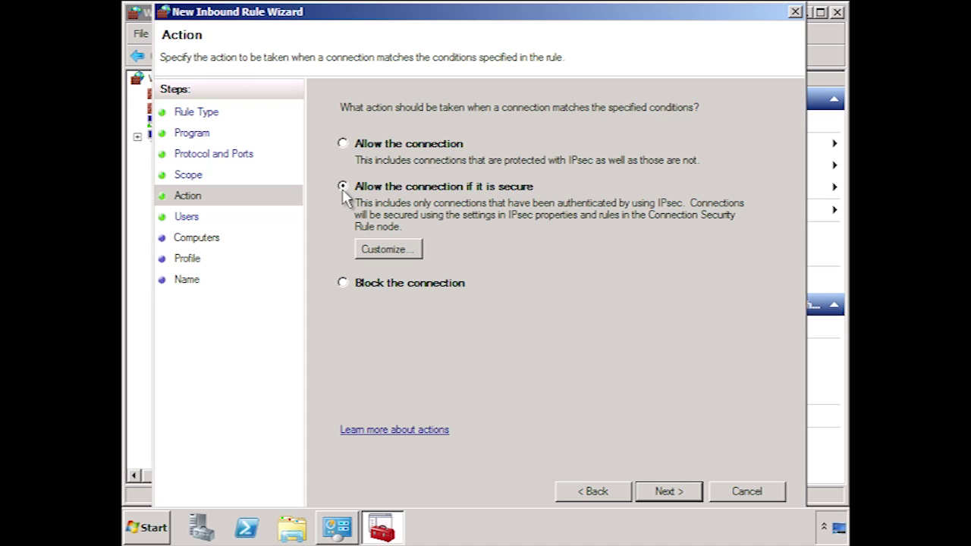
click(417, 250)
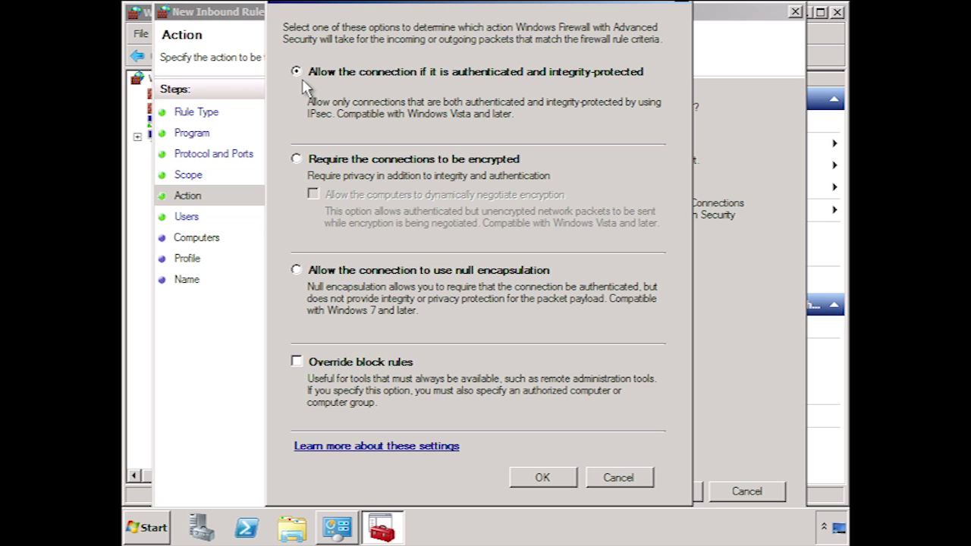
click(295, 158)
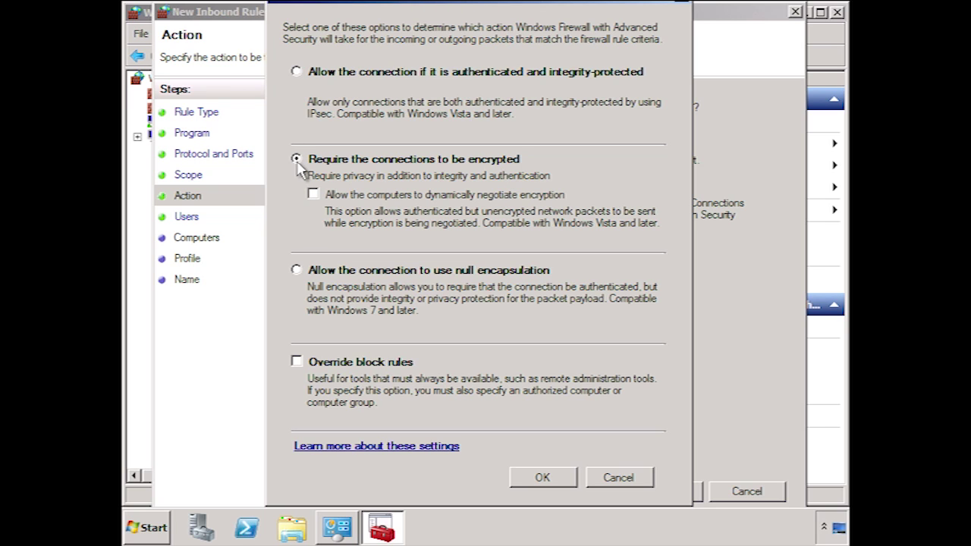
click(313, 195)
click(296, 270)
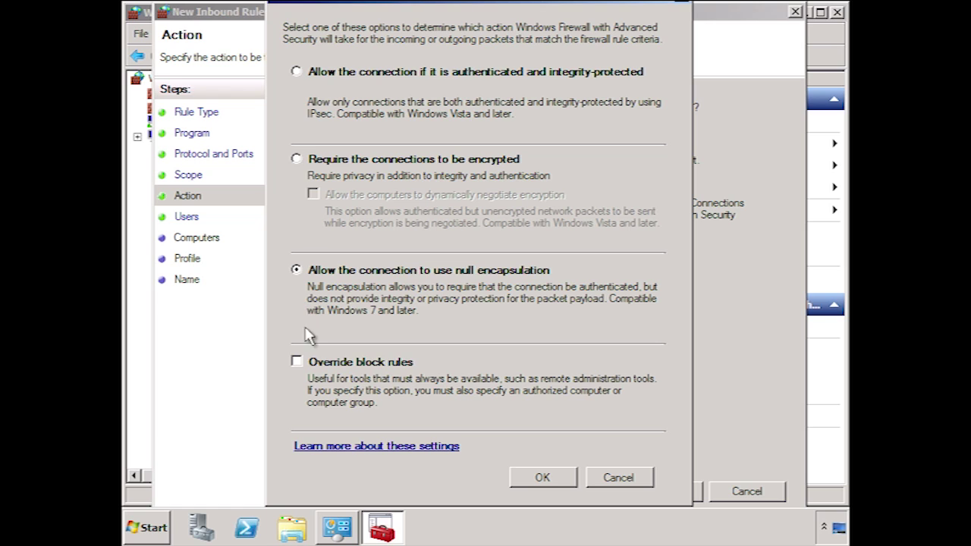
click(297, 363)
click(618, 477)
Step: Set the rule's action to allow the connection and apply it to the Domain profile only, excluding Private and Public
click(343, 144)
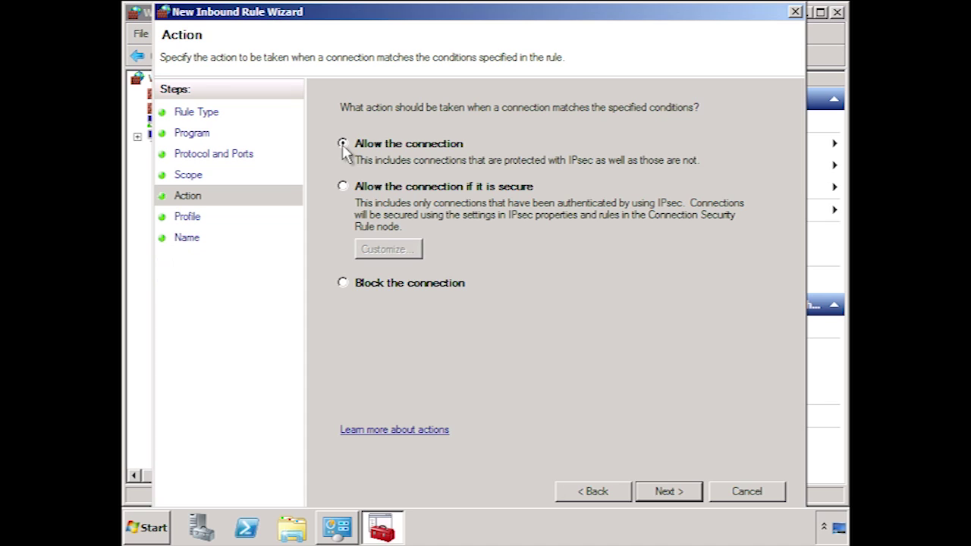
click(687, 493)
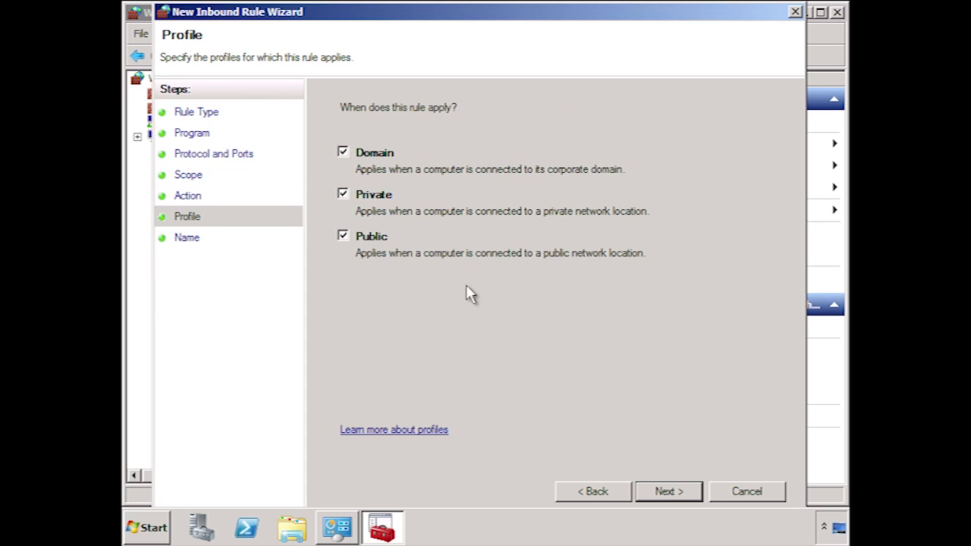
click(344, 193)
click(343, 236)
click(665, 491)
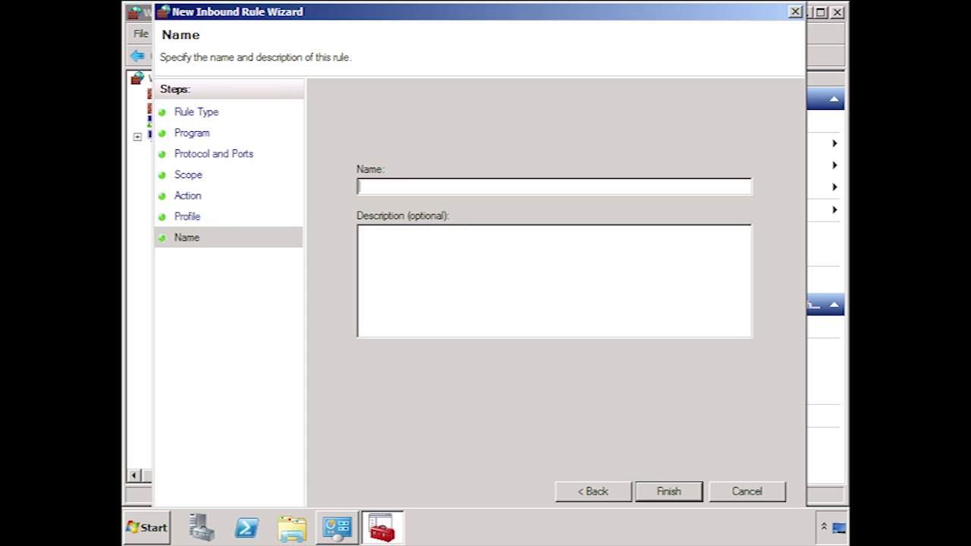
Step: Name the rule "Web Proxy" with the description "Local web proxy server" and create it
text(Web Proxy)
key(Tab)
text(Local web proxy server)
key(Return)
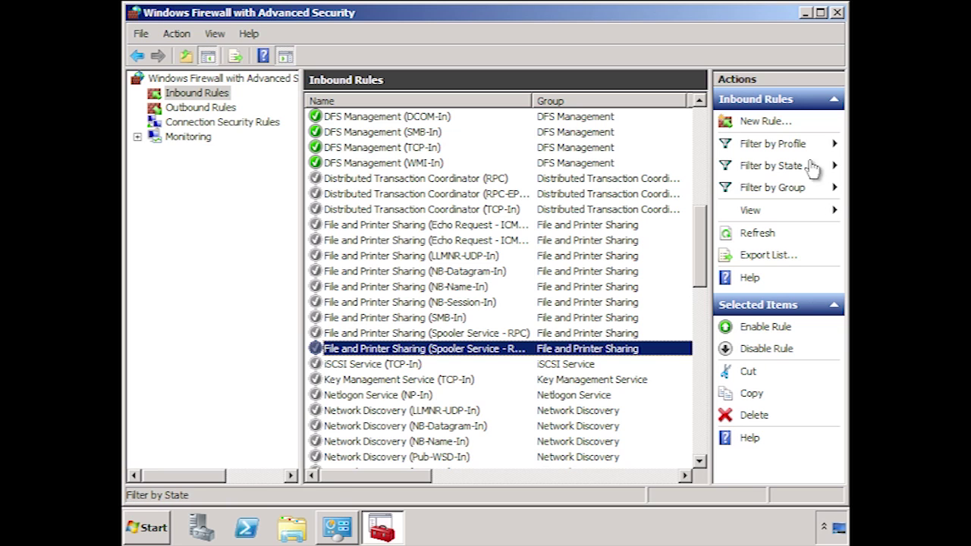
Step: Filter the inbound rules by Domain profile, enabled state and the DFS Management group
click(834, 150)
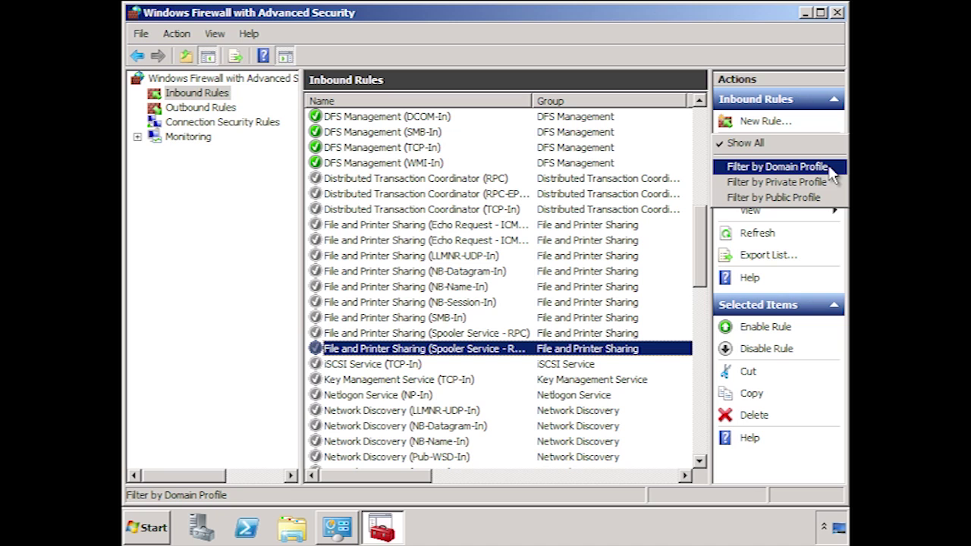
click(832, 173)
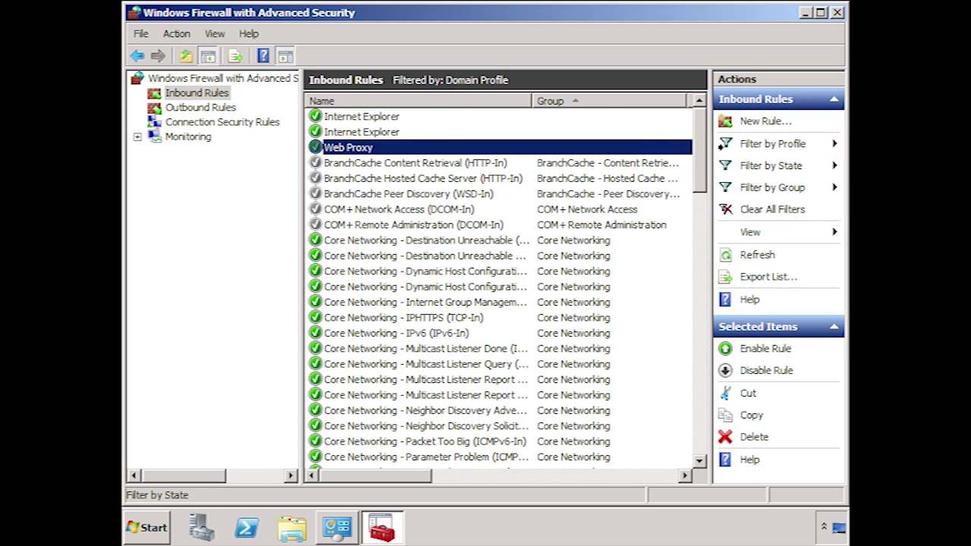
click(834, 165)
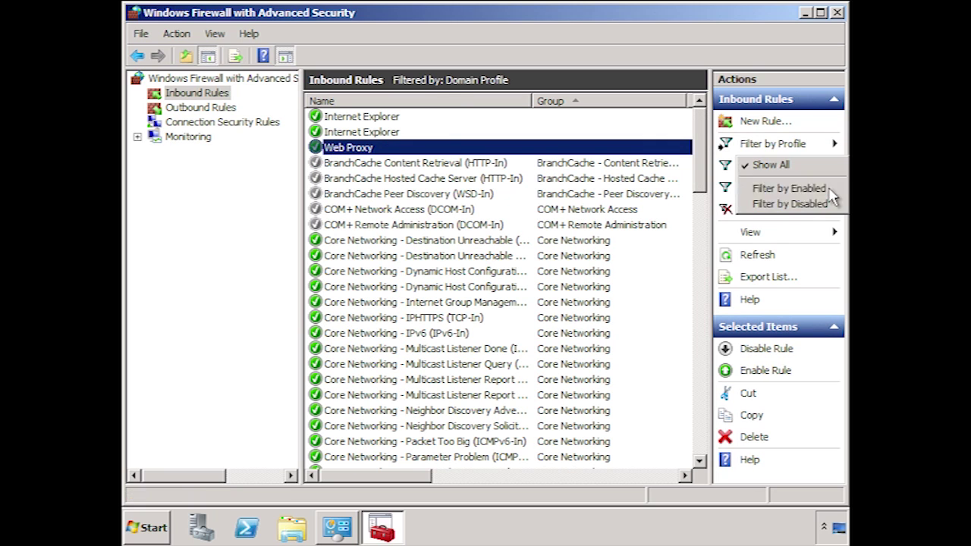
click(830, 191)
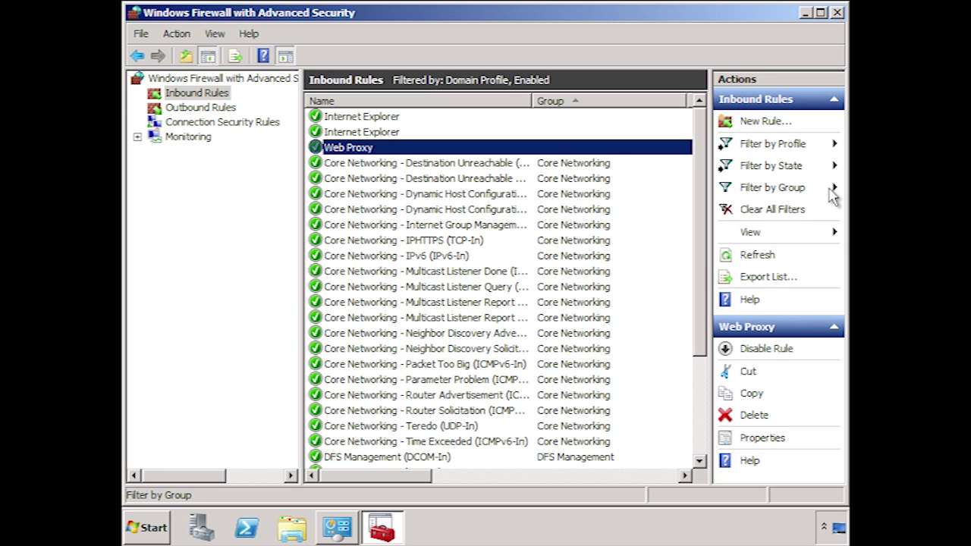
click(833, 190)
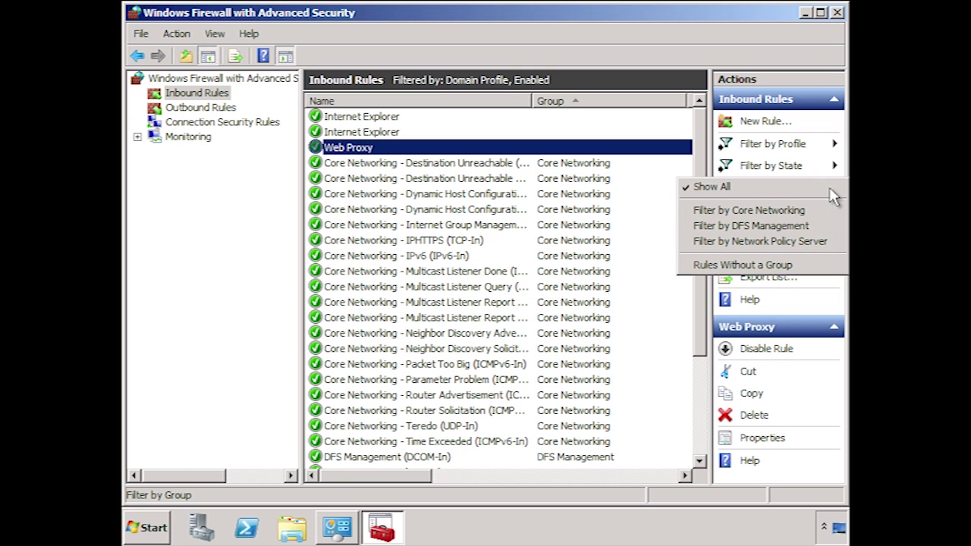
click(834, 228)
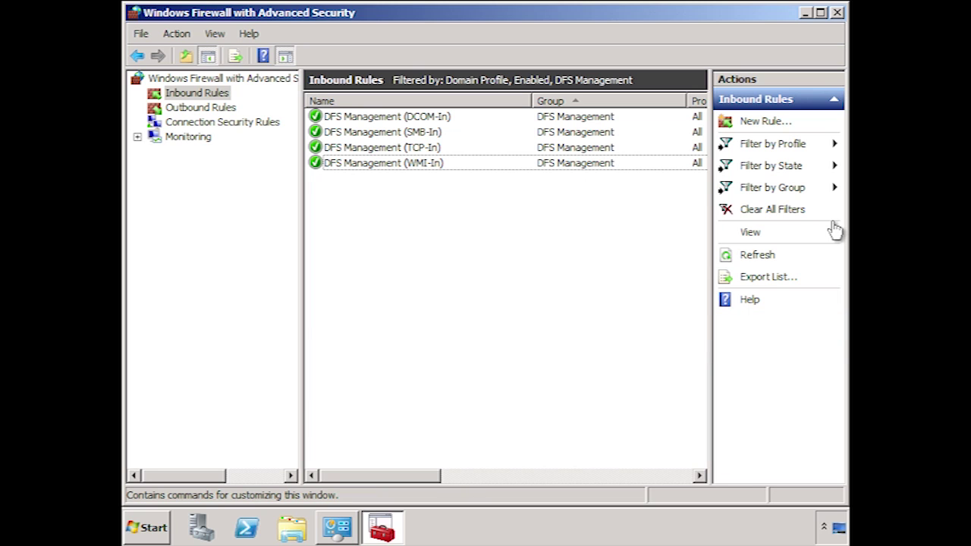
Step: Return to the firewall overview and view the active firewall rules under Monitoring
click(267, 82)
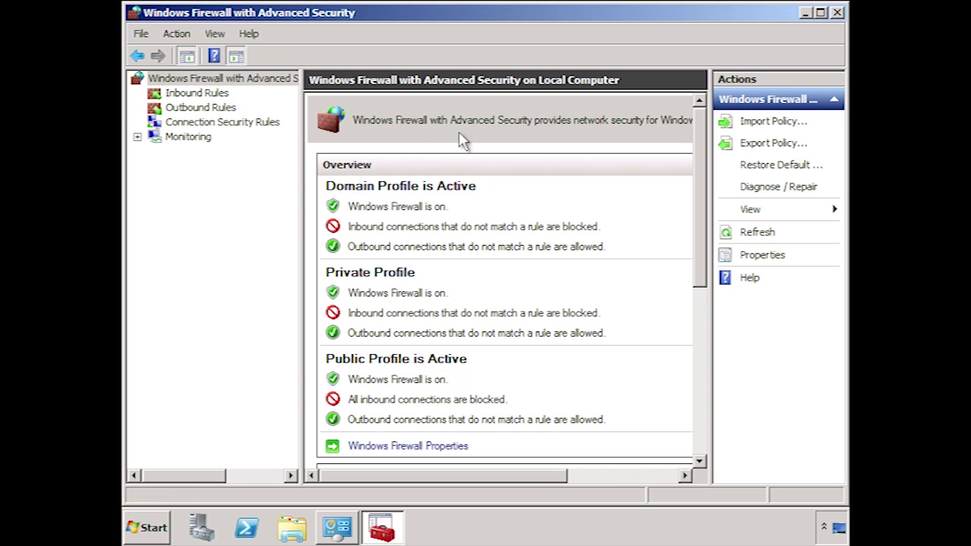
click(138, 138)
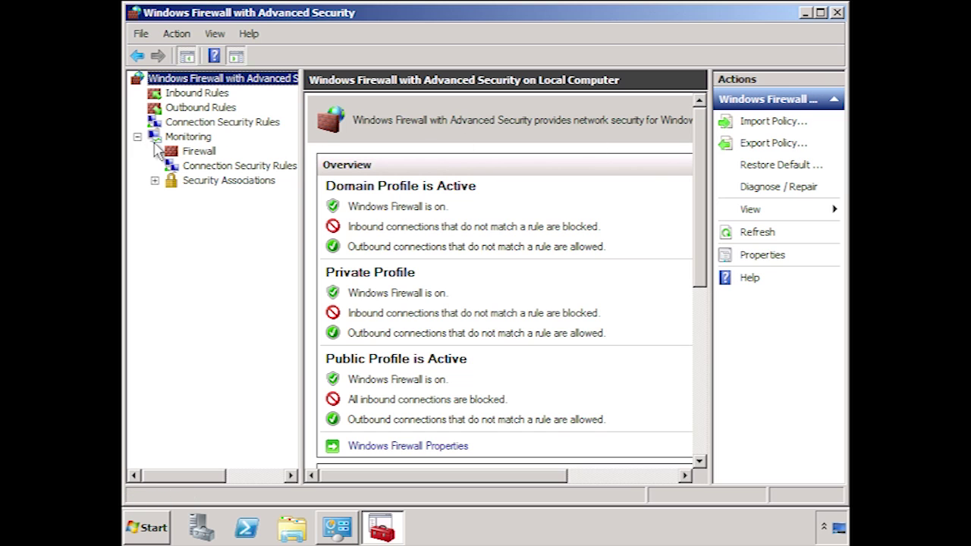
click(203, 152)
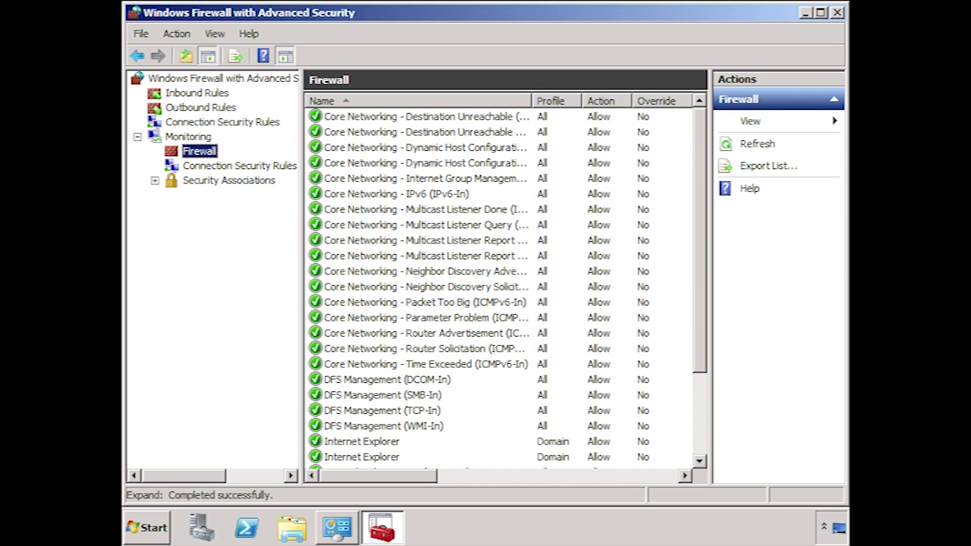